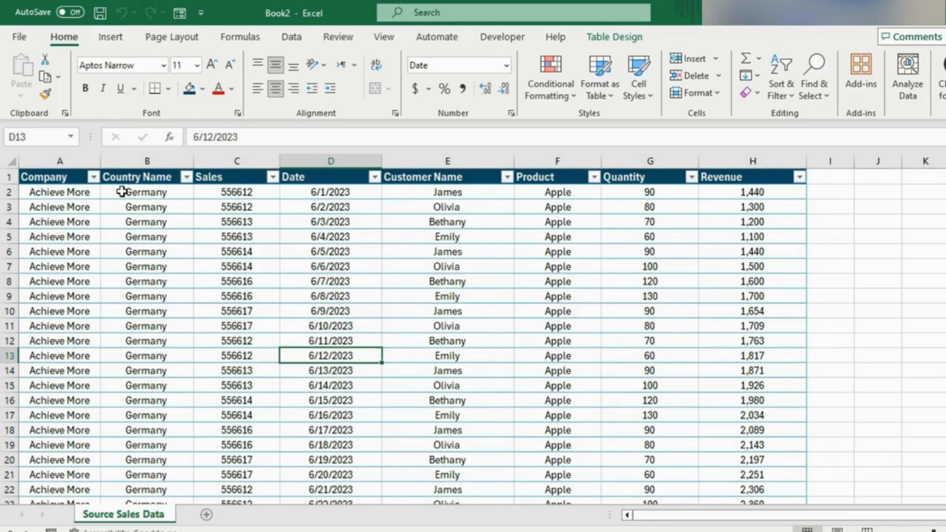
Create a PivotTable from Table1 on a new worksheet
{"action": "left_click", "coordinate": [111, 37]}
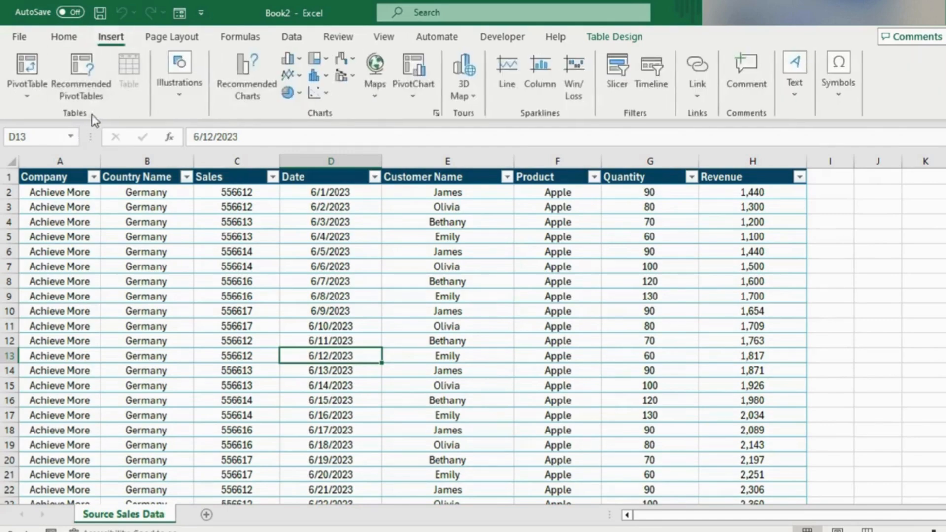
{"action": "left_click", "coordinate": [25, 72]}
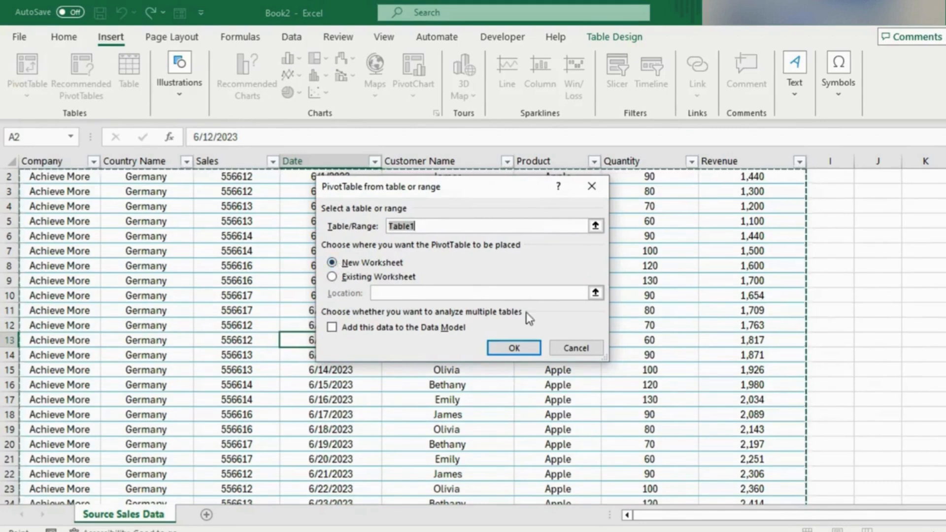
{"action": "left_click", "coordinate": [521, 342]}
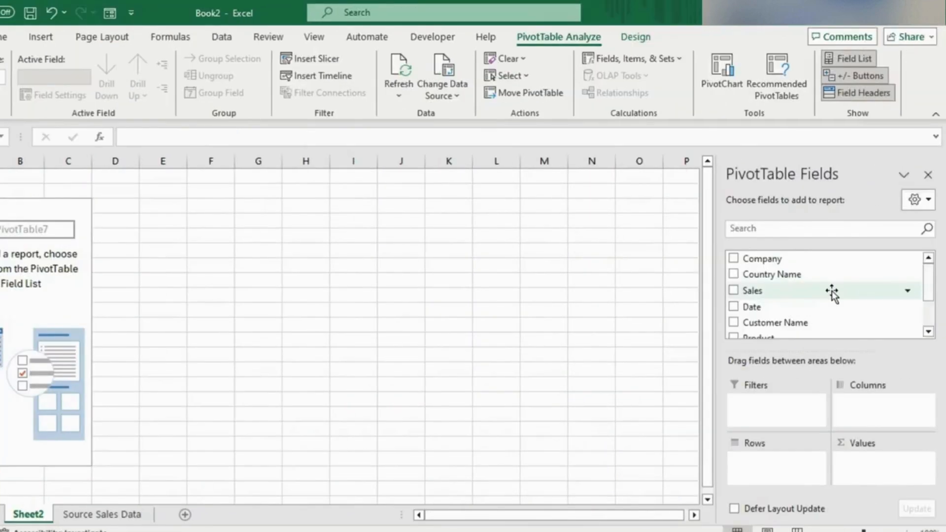
Arrange the PivotTable field list with fields and areas side by side, and widen it
{"action": "left_click", "coordinate": [920, 200]}
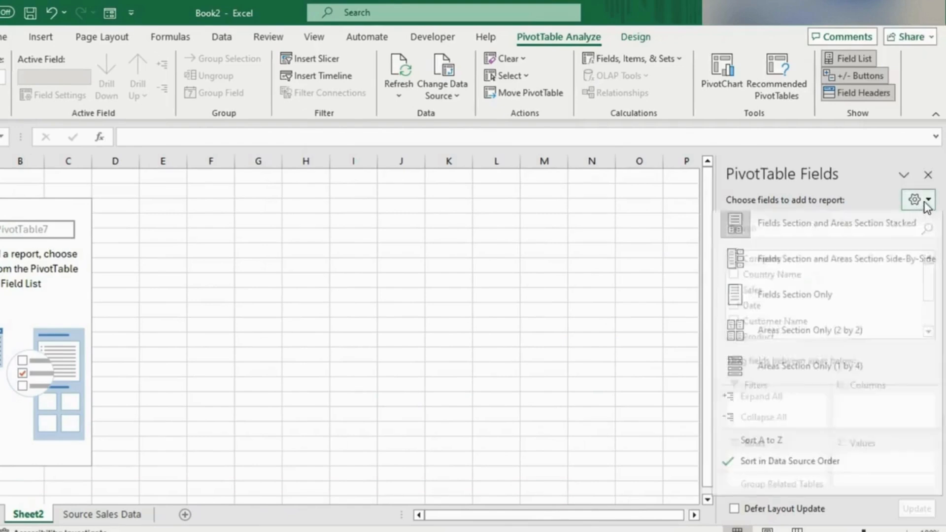
{"action": "left_click", "coordinate": [801, 274]}
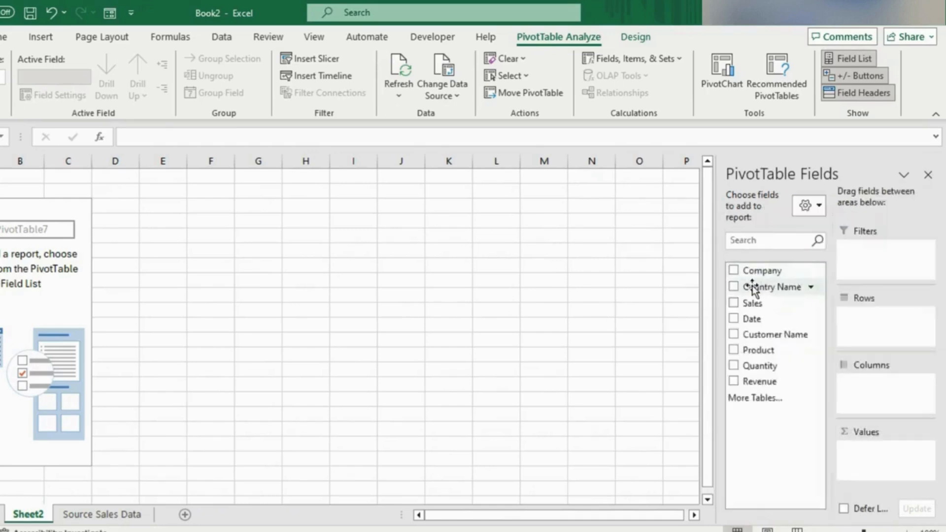
{"action": "left_click_drag", "start_coordinate": [714, 294], "coordinate": [639, 299]}
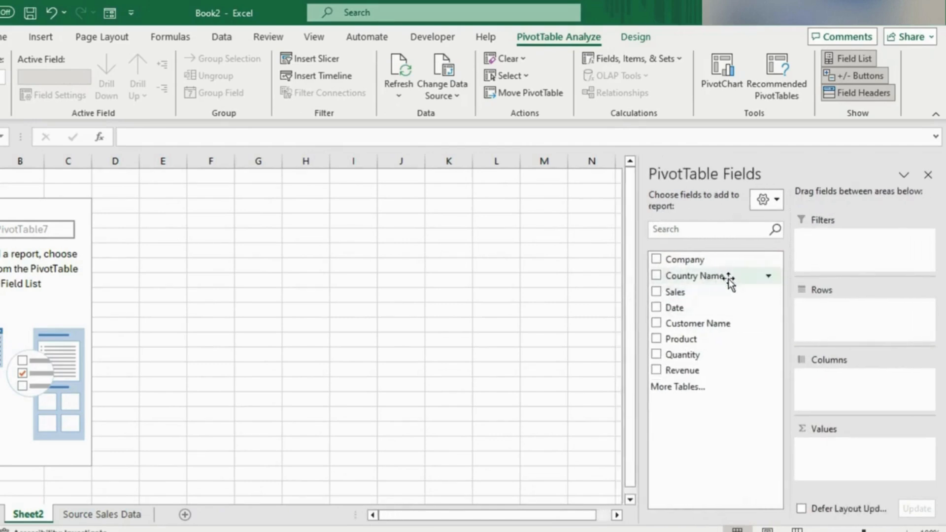
Sort the PivotTable field list from A to Z and return it to data source order
{"action": "left_click", "coordinate": [767, 199]}
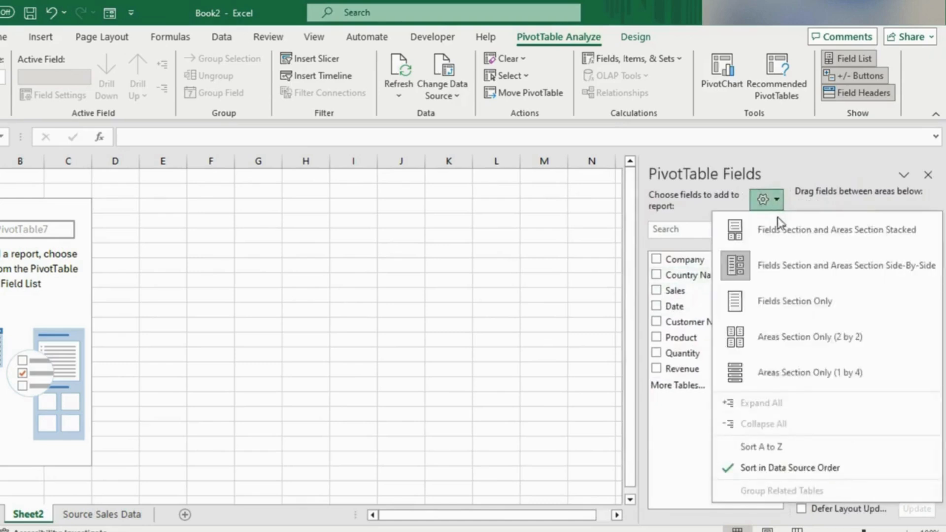
{"action": "left_click", "coordinate": [746, 448]}
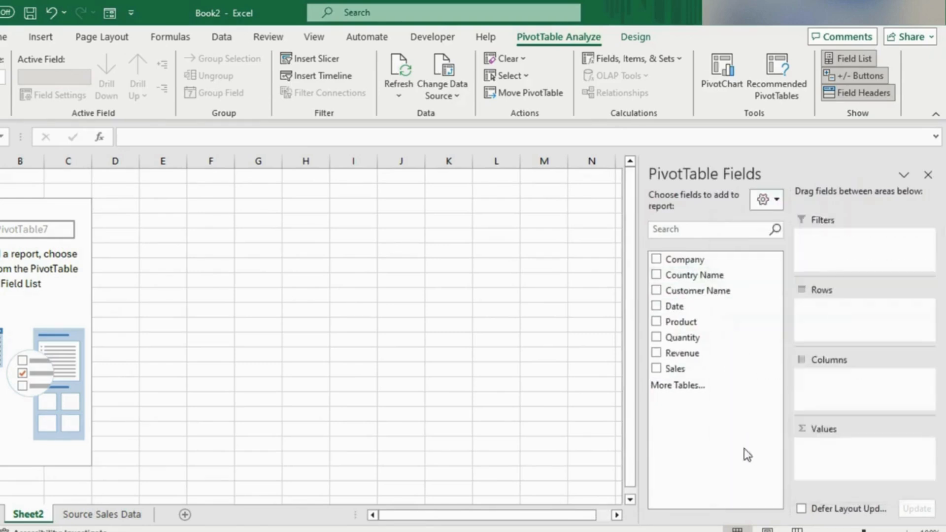
{"action": "left_click", "coordinate": [767, 199]}
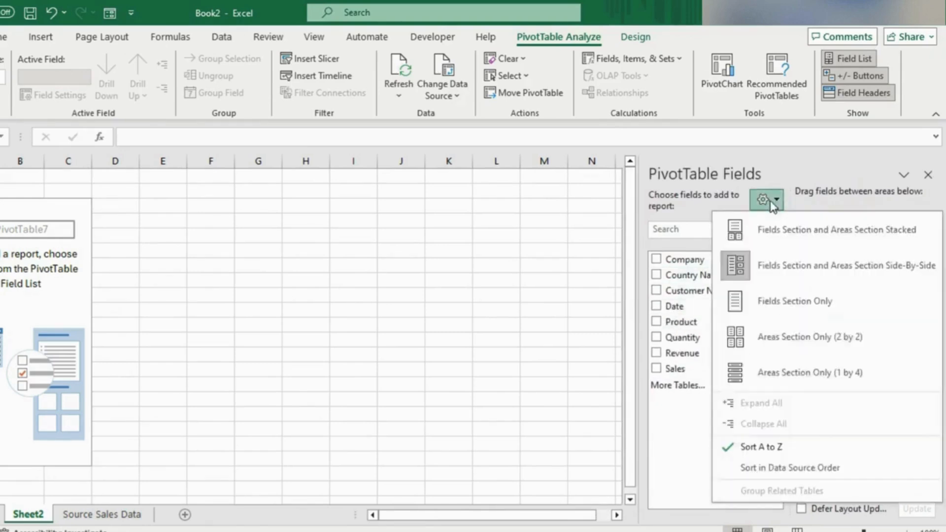
{"action": "left_click", "coordinate": [785, 470]}
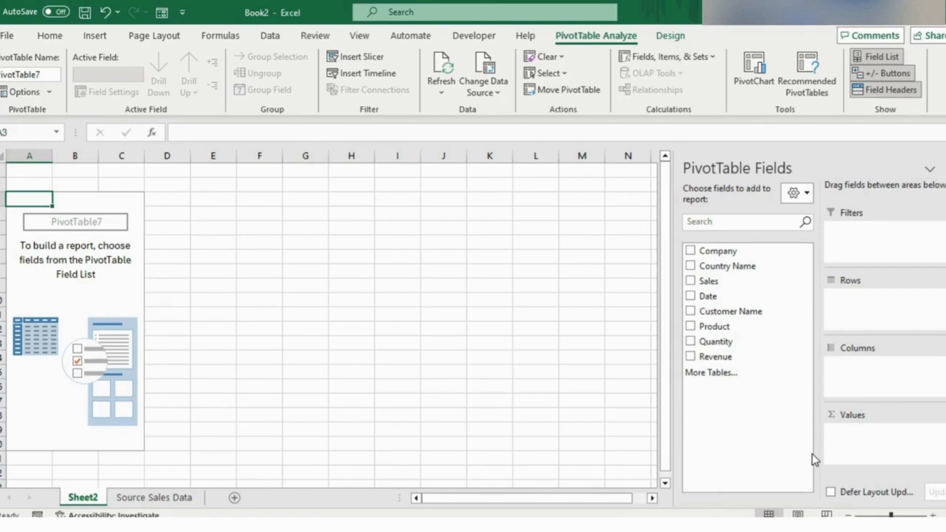
Build the PivotTable with Product as rows, Revenue as summed values and Customer Name as the report filter
{"action": "left_click_drag", "start_coordinate": [718, 334], "coordinate": [842, 312]}
{"action": "left_click_drag", "start_coordinate": [703, 365], "coordinate": [874, 457]}
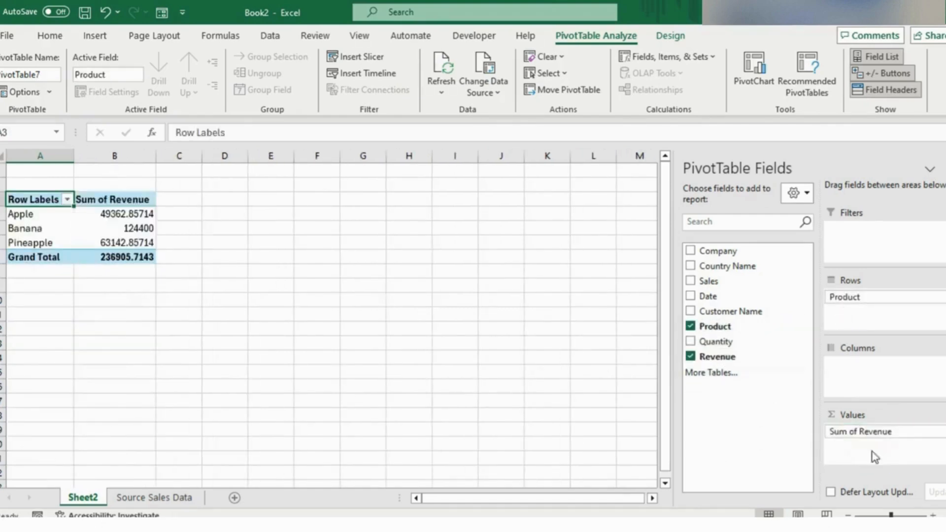
{"action": "left_click_drag", "start_coordinate": [731, 311], "coordinate": [862, 234]}
Reduce the Sum of Revenue figures, including the grand total, to zero decimal places
{"action": "left_click_drag", "start_coordinate": [151, 213], "coordinate": [148, 256]}
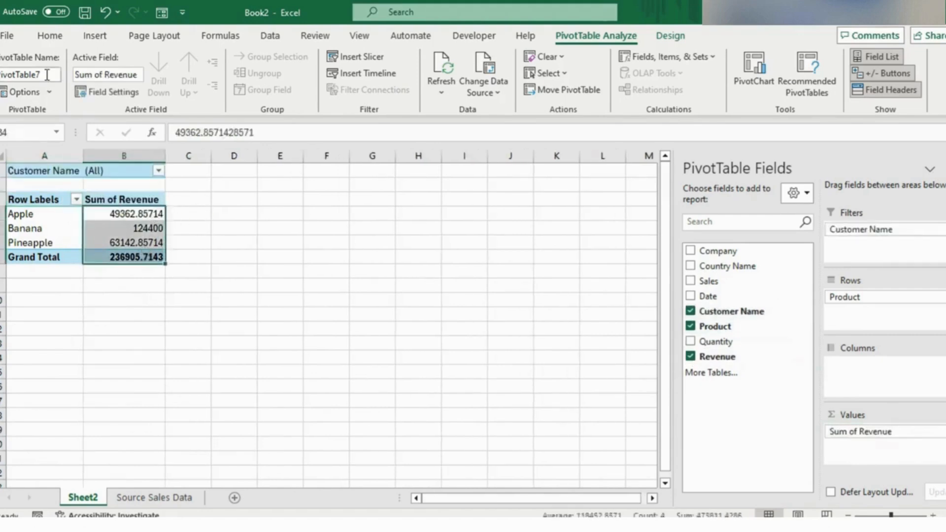
{"action": "left_click", "coordinate": [54, 36]}
{"action": "left_click", "coordinate": [476, 87]}
{"action": "left_click", "coordinate": [476, 87]}
{"action": "left_click", "coordinate": [475, 88]}
{"action": "left_click", "coordinate": [476, 87]}
{"action": "left_click", "coordinate": [476, 87]}
Set the revenue field's number format to Number with 0 decimal places and the 1000 separator
{"action": "right_click", "coordinate": [144, 227]}
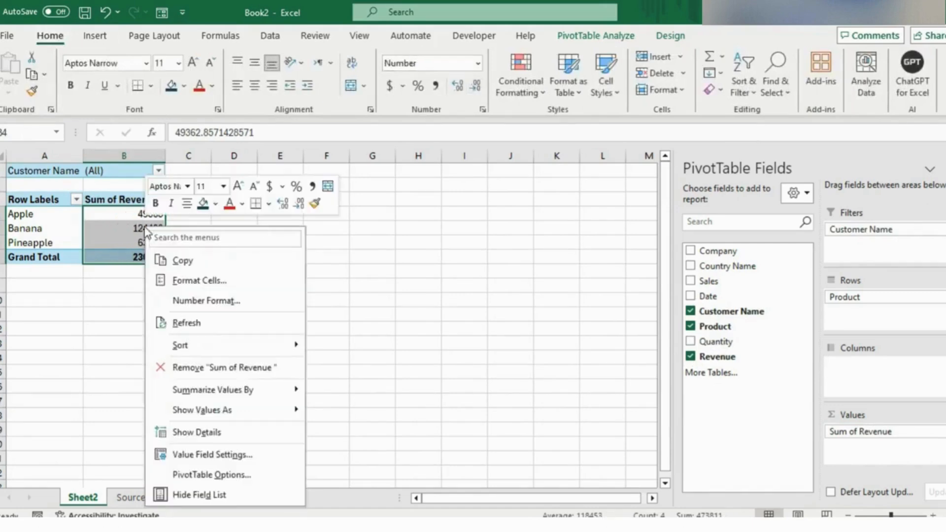
{"action": "left_click", "coordinate": [190, 301]}
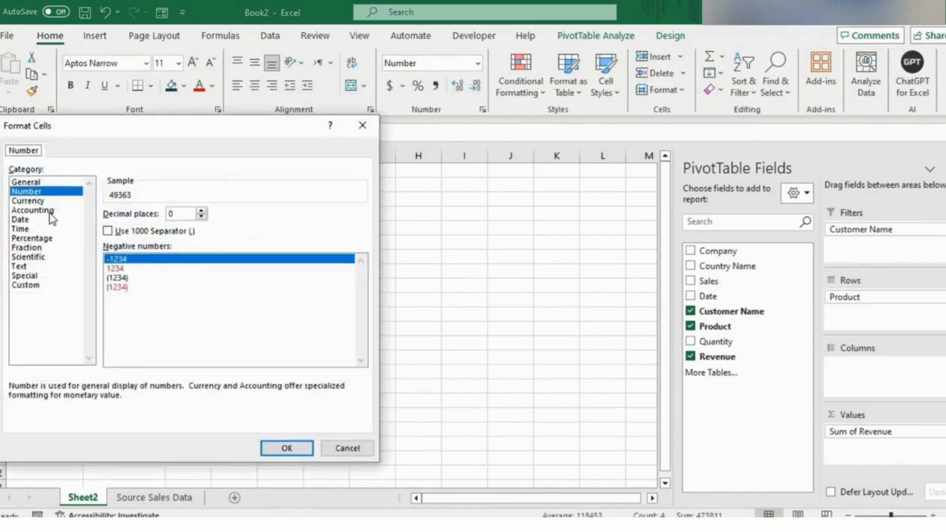
{"action": "left_click", "coordinate": [49, 203]}
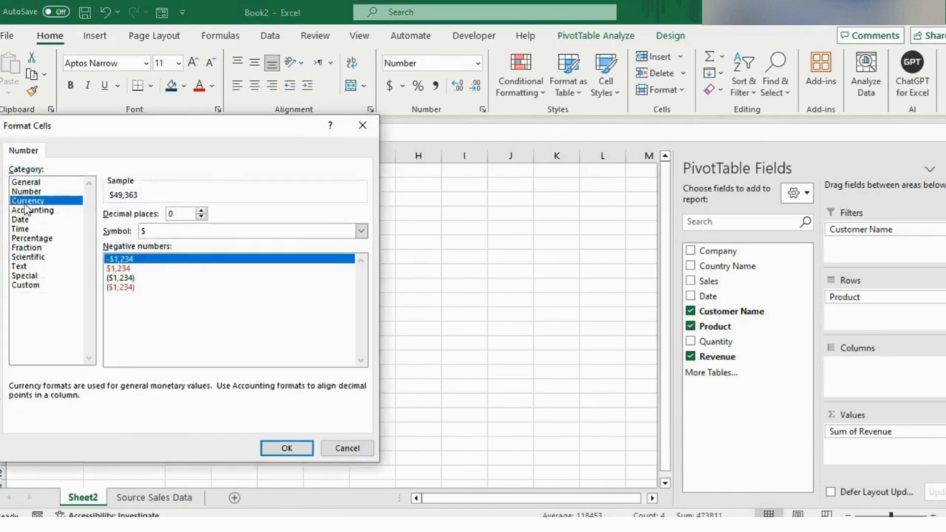
{"action": "left_click", "coordinate": [39, 191]}
{"action": "left_click", "coordinate": [108, 231]}
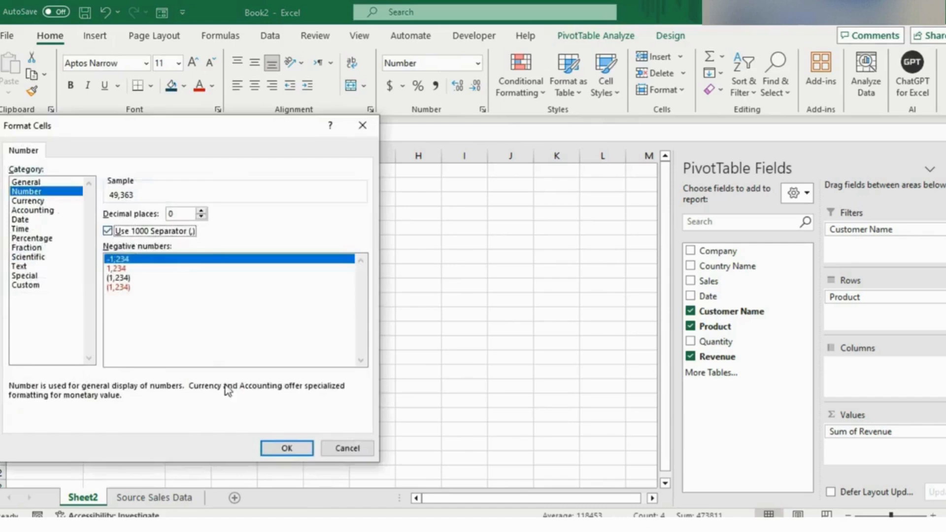
{"action": "left_click", "coordinate": [271, 449]}
Sort the products by Sum of Revenue from largest to smallest
{"action": "left_click", "coordinate": [136, 216]}
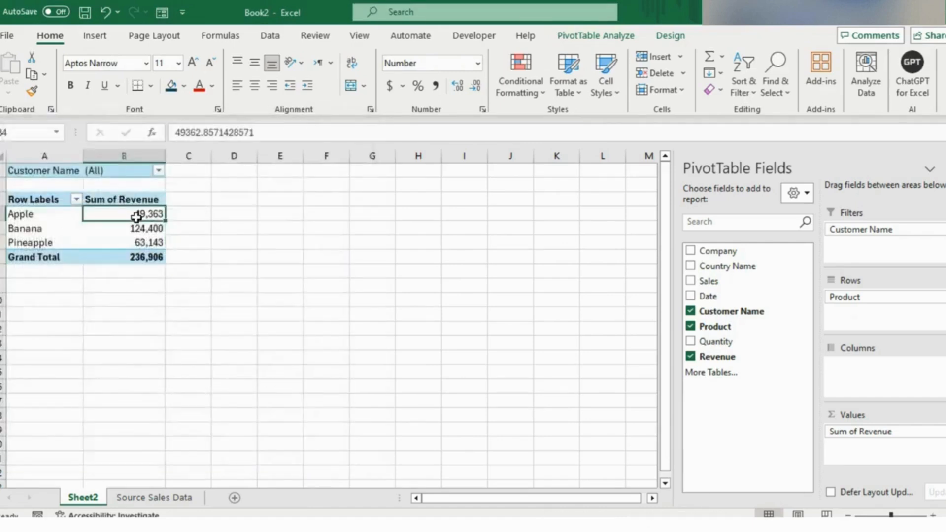
{"action": "right_click", "coordinate": [136, 215]}
{"action": "mouse_move", "coordinate": [287, 345]}
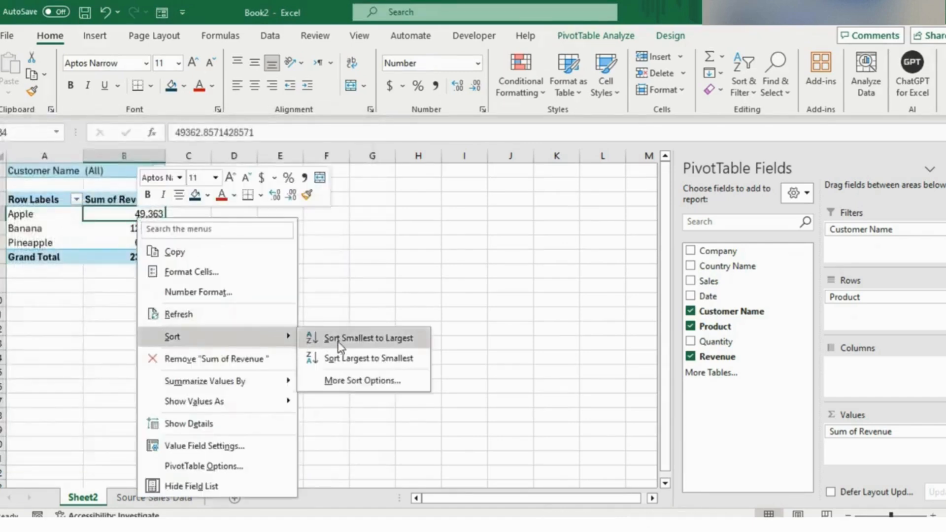
{"action": "left_click", "coordinate": [344, 358]}
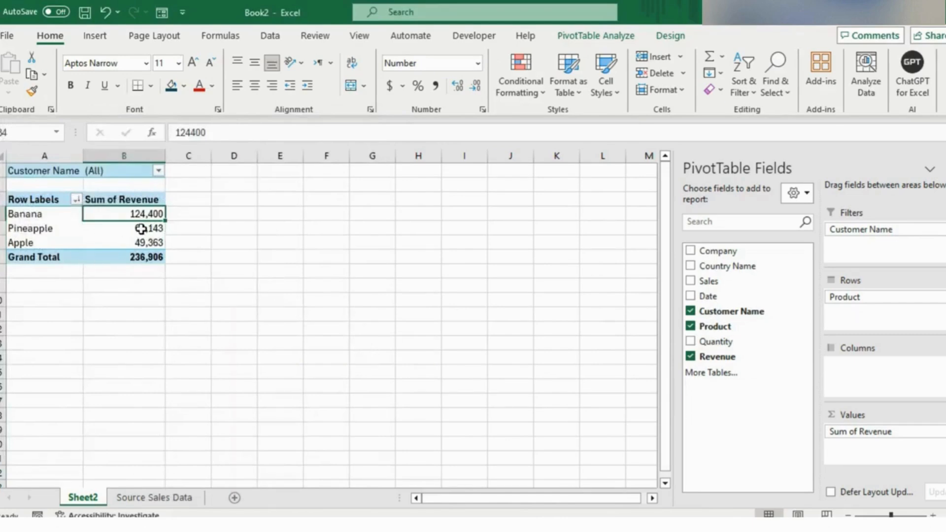
{"action": "left_click", "coordinate": [112, 256]}
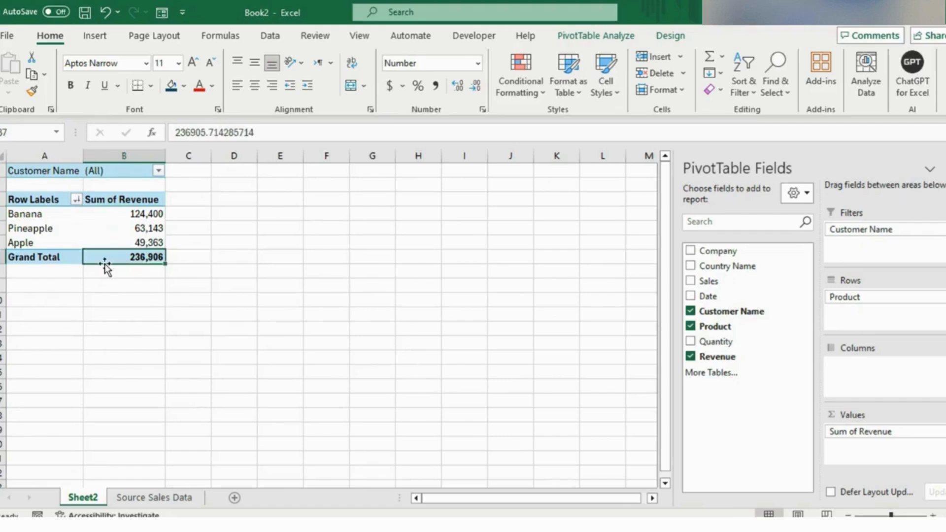
Generate a separate report filter page for every Customer Name from the PivotTable
{"action": "left_click", "coordinate": [159, 171]}
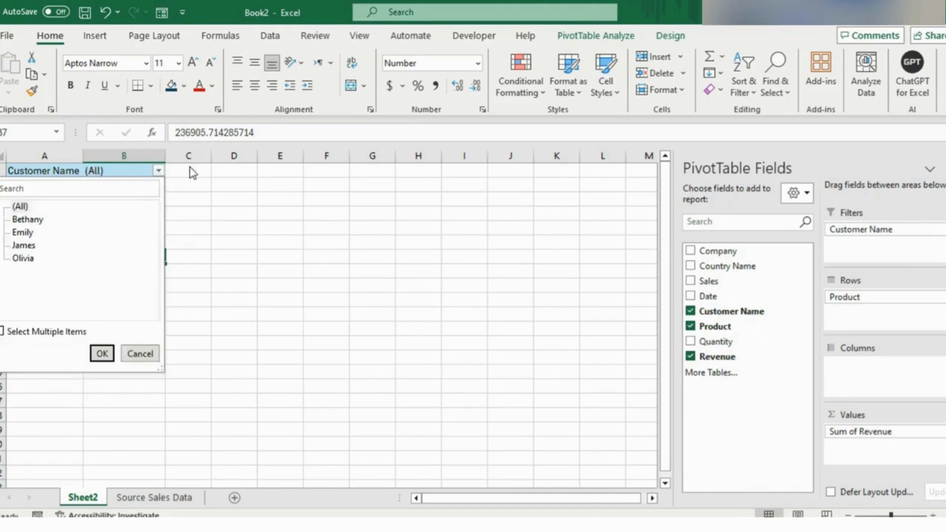
{"action": "left_click", "coordinate": [132, 170]}
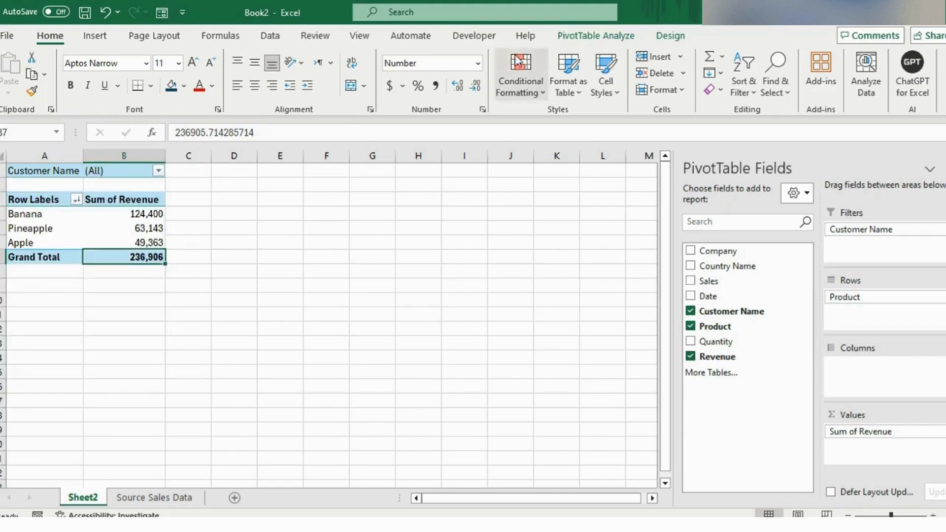
{"action": "left_click", "coordinate": [585, 39]}
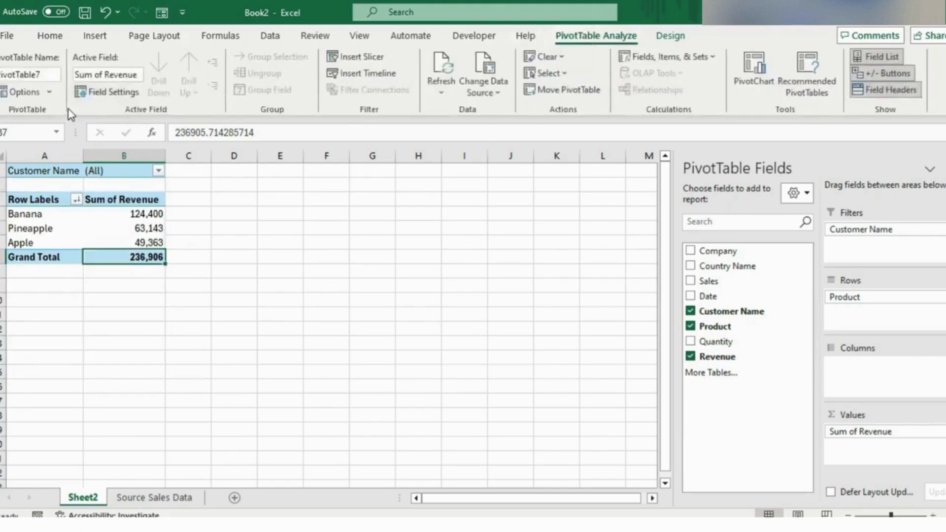
{"action": "left_click", "coordinate": [49, 92]}
{"action": "left_click", "coordinate": [55, 131]}
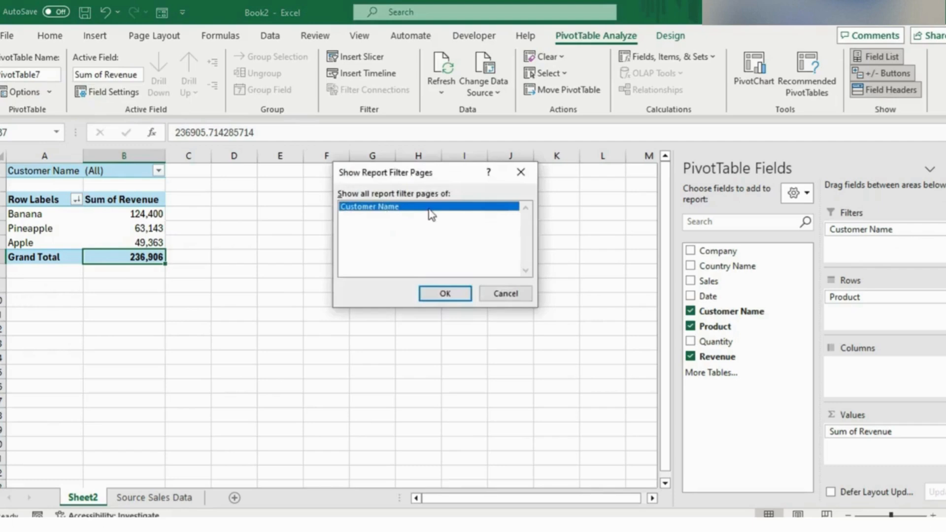
{"action": "left_click", "coordinate": [442, 292]}
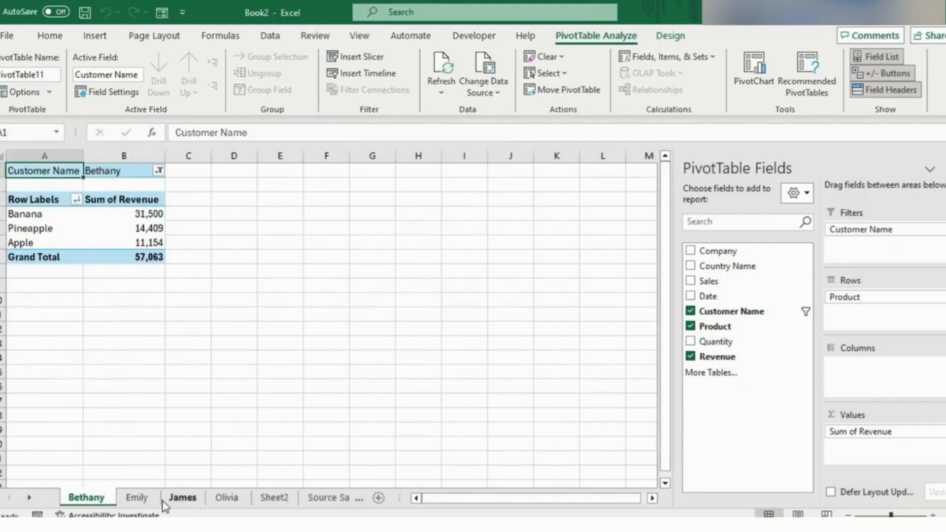
Look through the last two generated customer sheets and return to the overall PivotTable on Sheet2
{"action": "left_click", "coordinate": [178, 498]}
{"action": "left_click", "coordinate": [226, 498]}
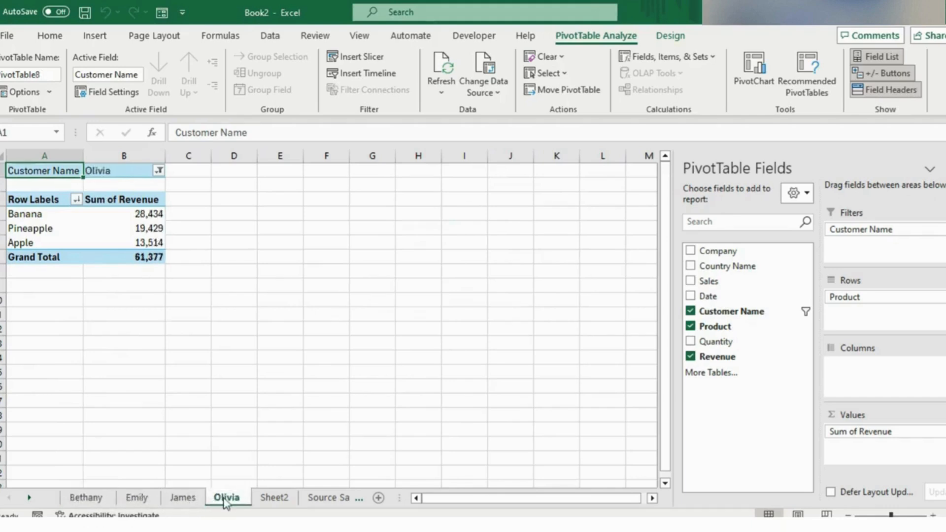
{"action": "left_click", "coordinate": [275, 499]}
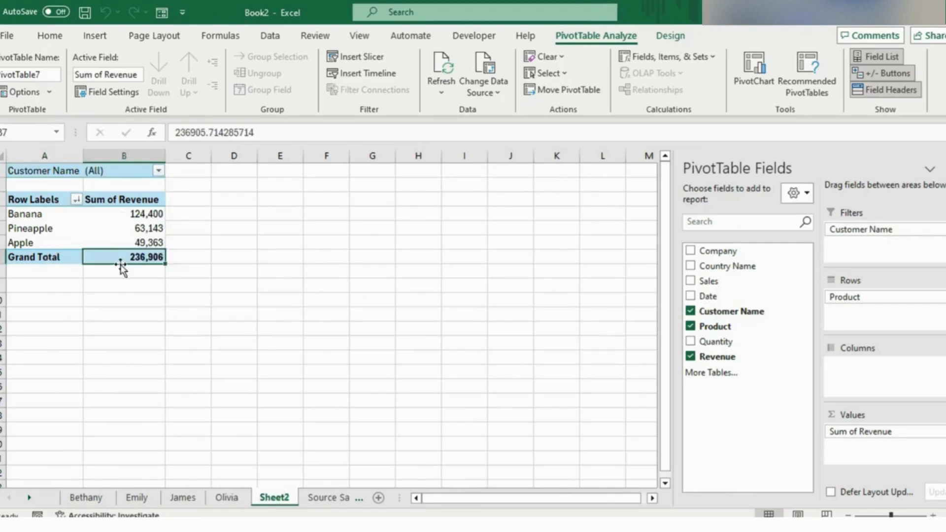
Add solid blue data bars to all cells showing Sum of Revenue values, displaying only the bars
{"action": "left_click", "coordinate": [140, 215]}
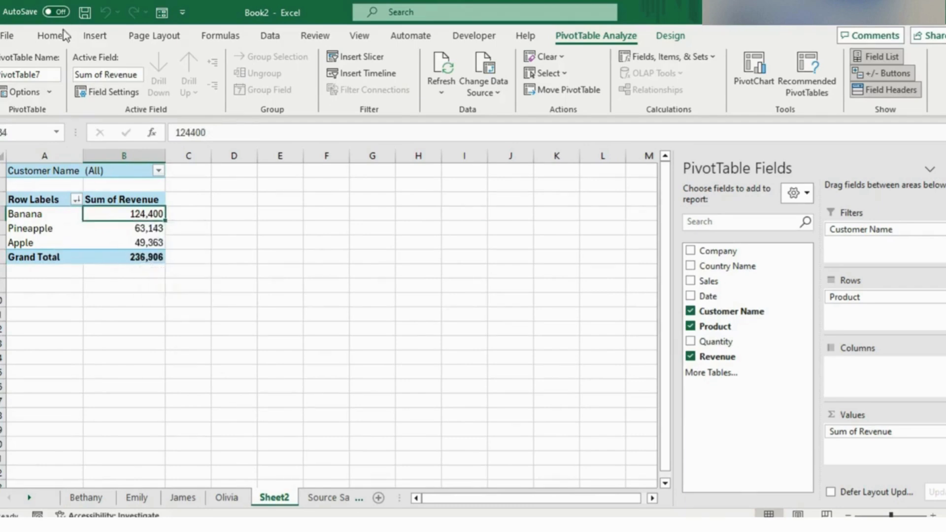
{"action": "left_click", "coordinate": [49, 36]}
{"action": "left_click", "coordinate": [520, 88]}
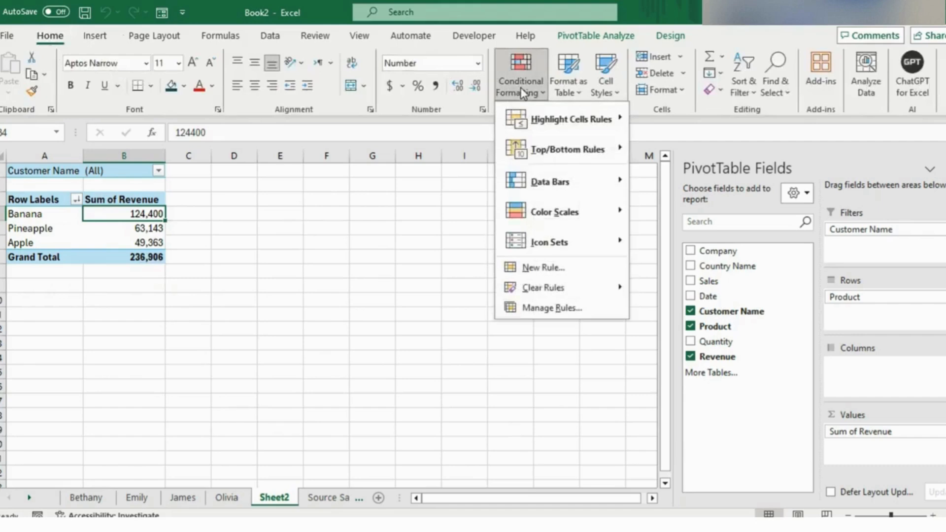
{"action": "mouse_move", "coordinate": [589, 180]}
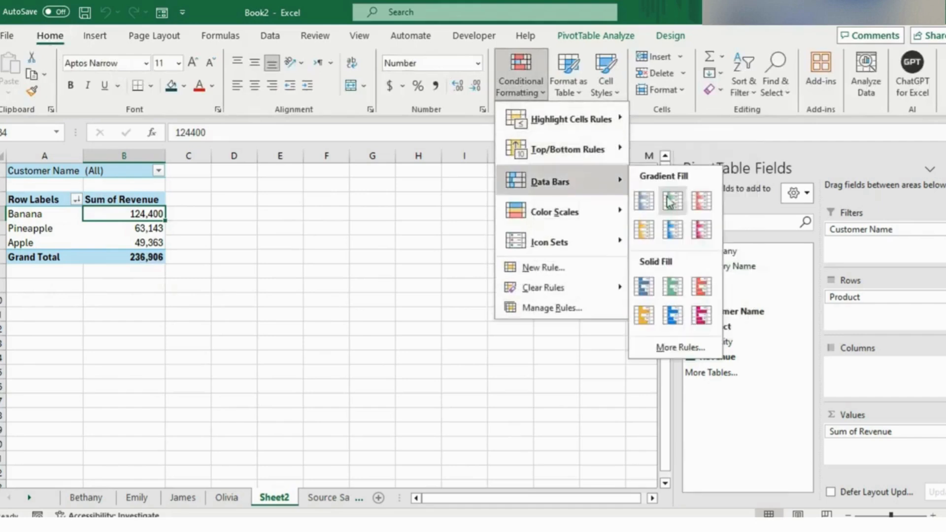
{"action": "left_click", "coordinate": [670, 347]}
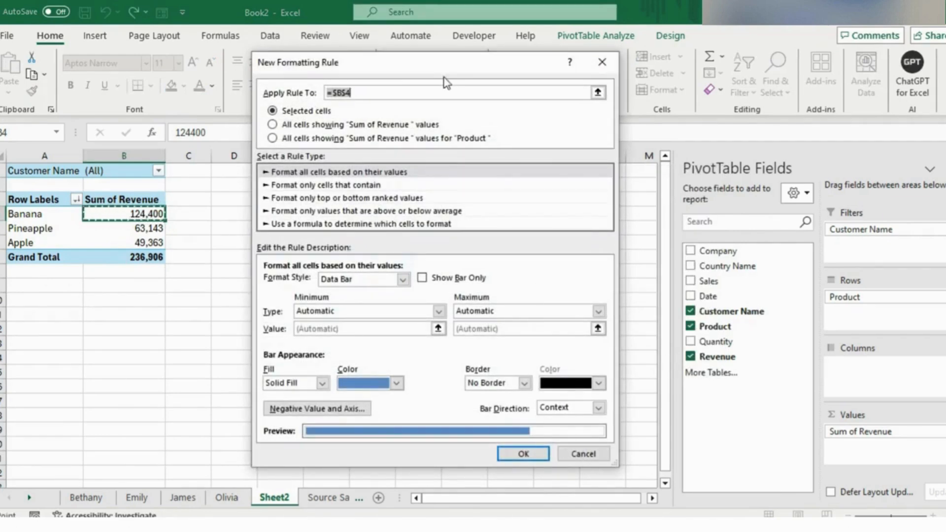
{"action": "left_click", "coordinate": [271, 126]}
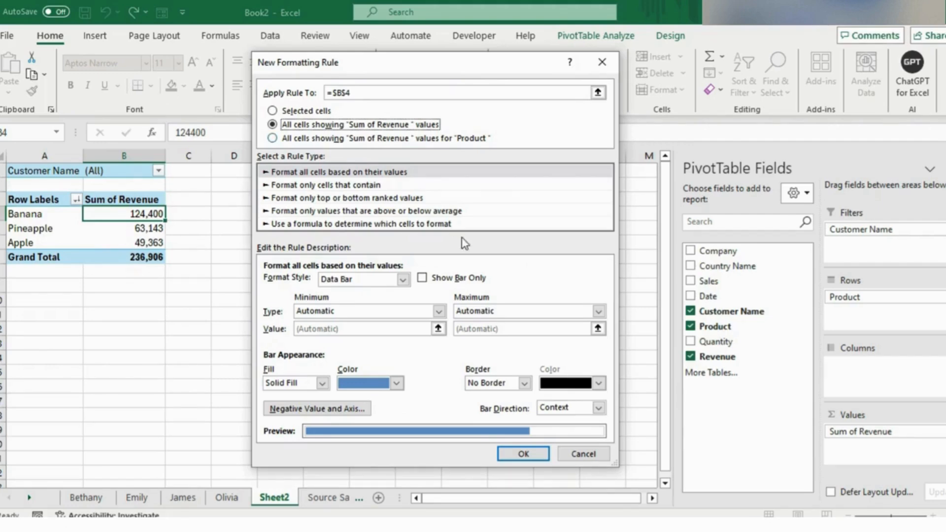
{"action": "left_click", "coordinate": [421, 278]}
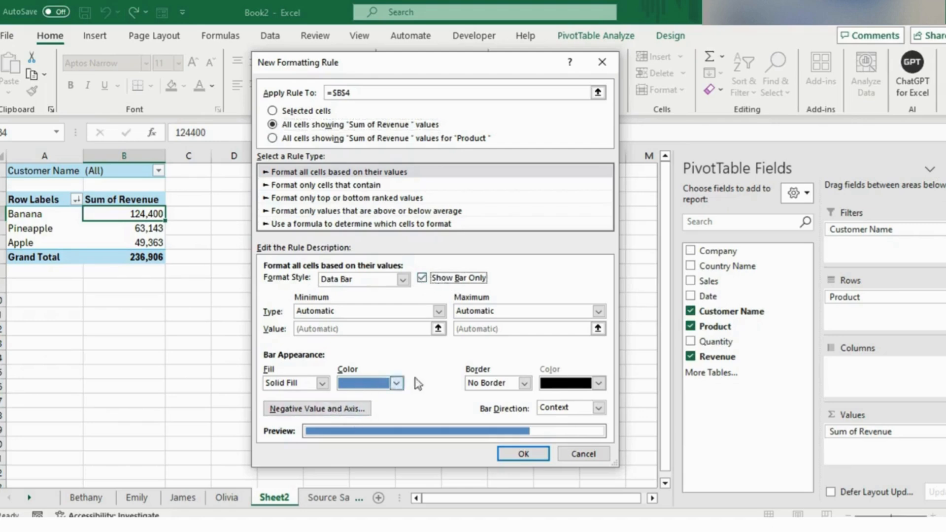
{"action": "left_click", "coordinate": [534, 448]}
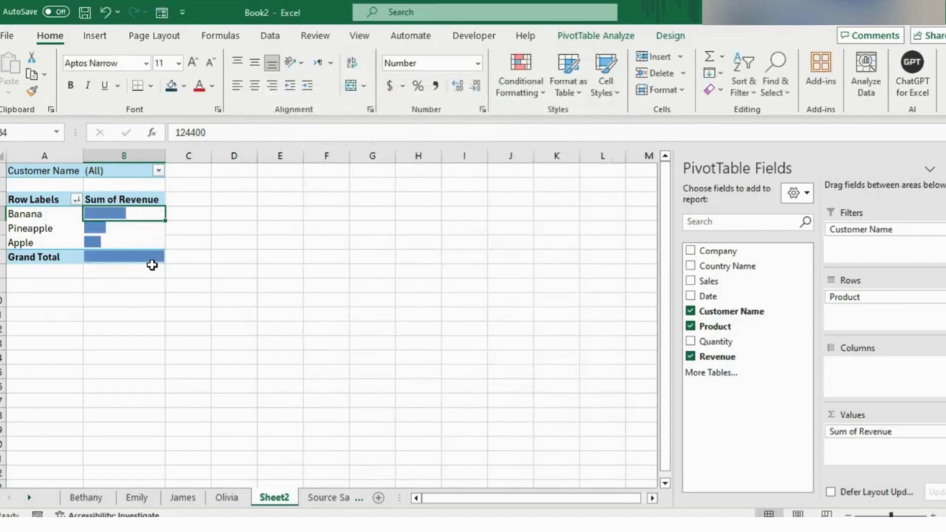
Blank out the Sum of Revenue header above the data bars and refresh the PivotTable
{"action": "key", "text": "Up"}
{"action": "key", "text": "BackSpace"}
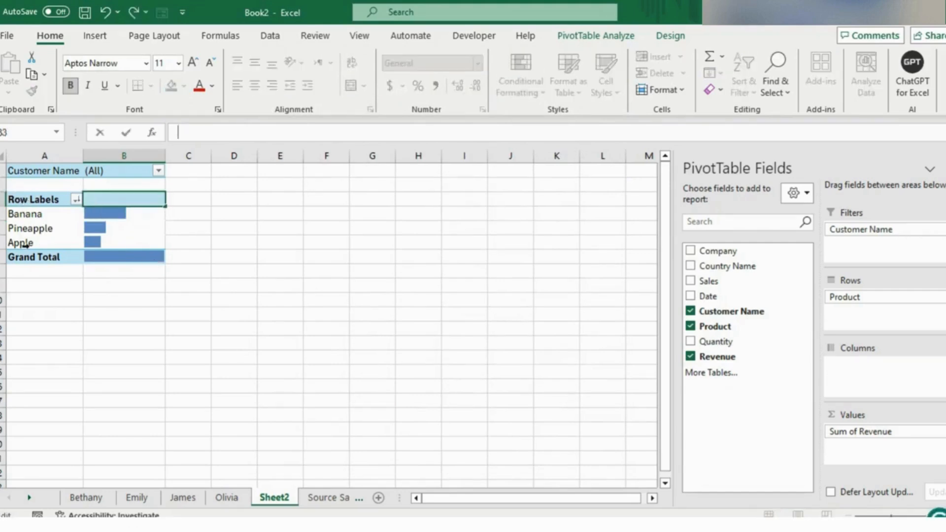
{"action": "left_click", "coordinate": [46, 215]}
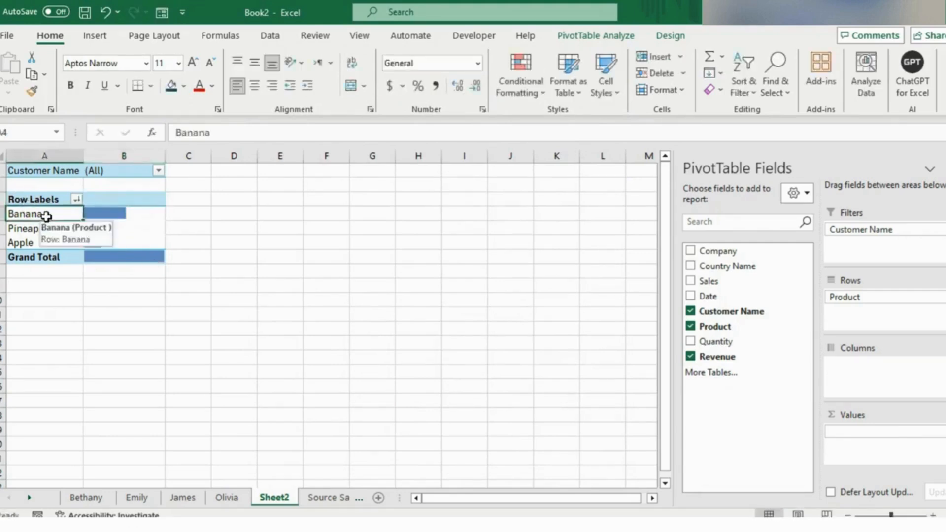
{"action": "right_click", "coordinate": [52, 215]}
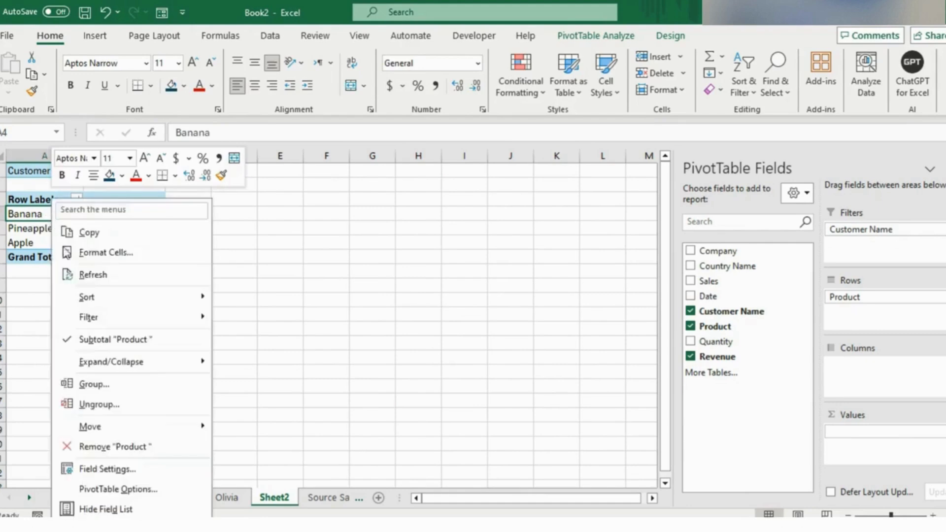
{"action": "left_click", "coordinate": [83, 276]}
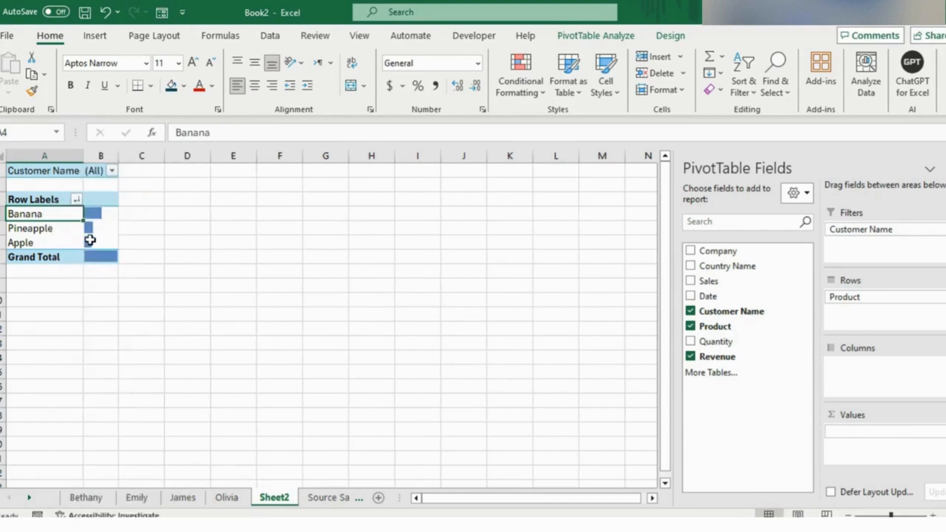
Turn off Autofit column widths on update in the PivotTable options
{"action": "mouse_move", "coordinate": [90, 240]}
{"action": "left_click", "coordinate": [616, 38]}
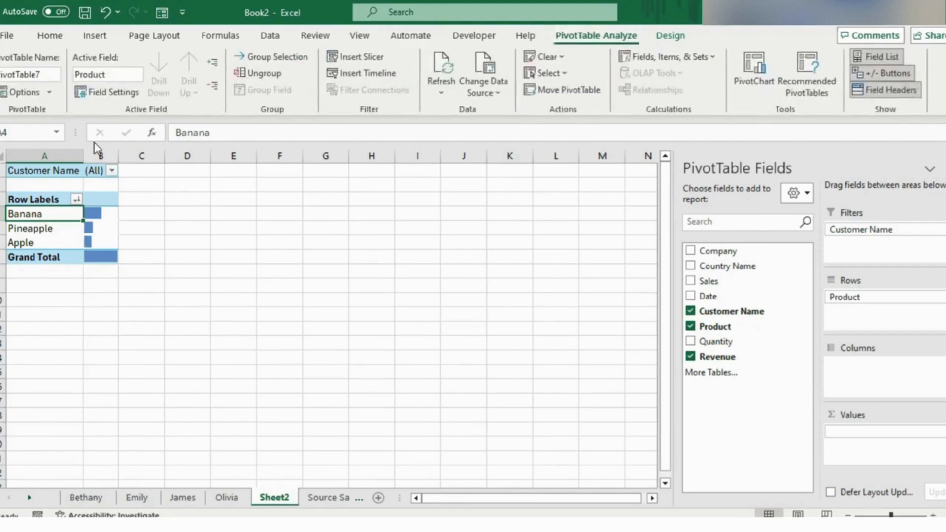
{"action": "left_click", "coordinate": [43, 94]}
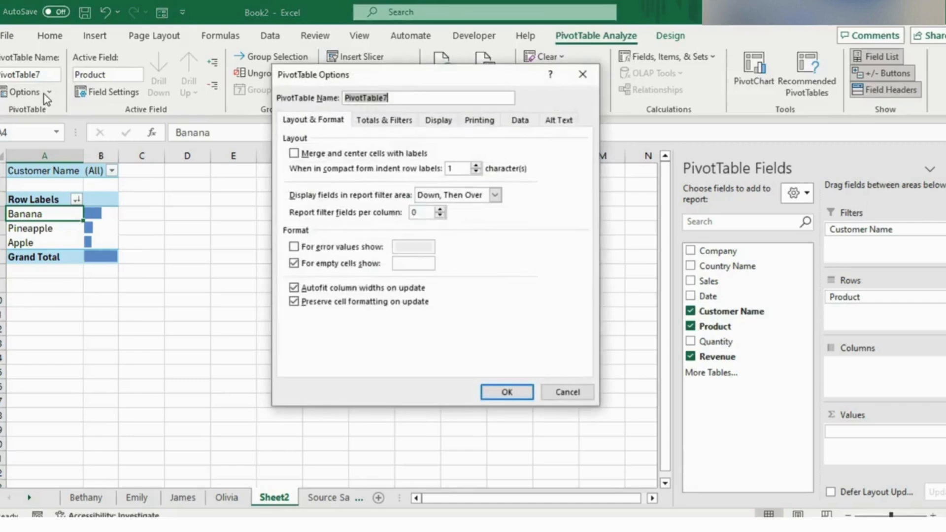
{"action": "left_click", "coordinate": [293, 287]}
{"action": "left_click", "coordinate": [503, 393]}
Widen column B with the data bars and refresh the PivotTable
{"action": "left_click_drag", "start_coordinate": [121, 155], "coordinate": [170, 156]}
{"action": "right_click", "coordinate": [62, 213]}
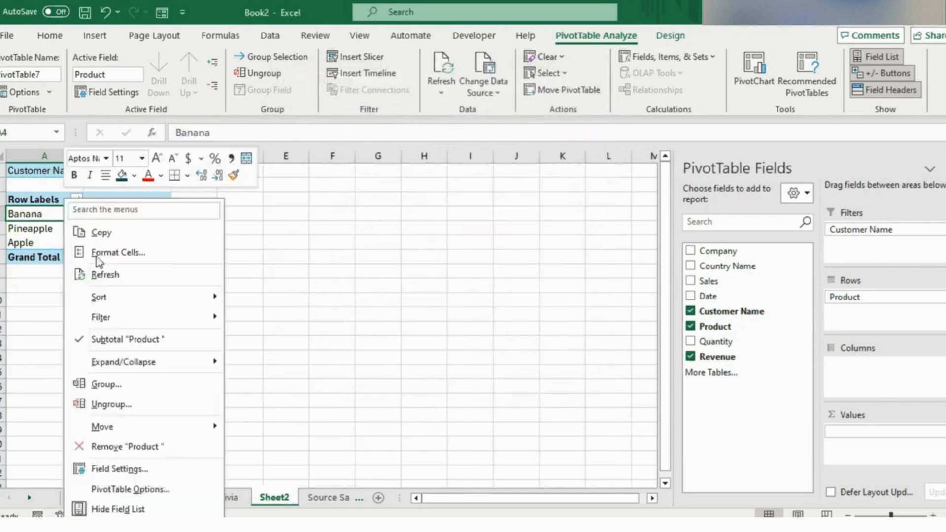
{"action": "left_click", "coordinate": [130, 274]}
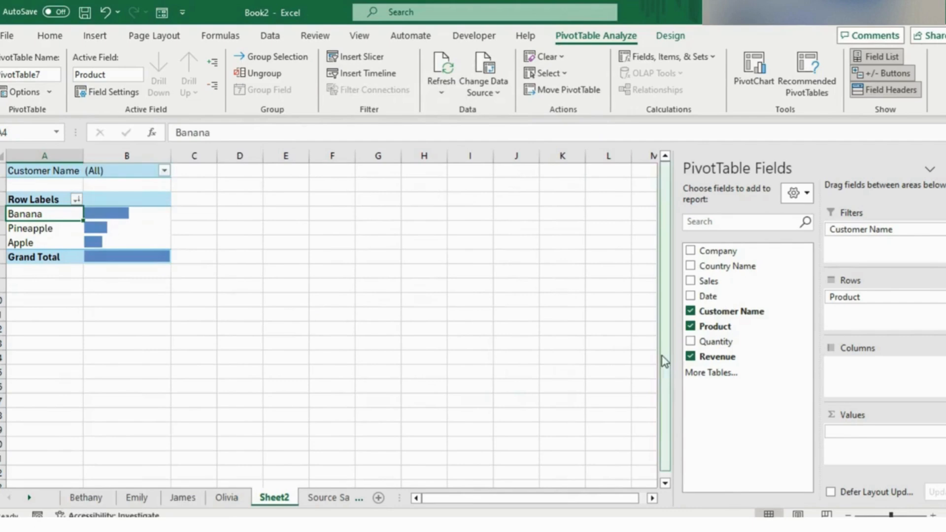
Add Revenue to the PivotTable values again beside the data bars and widen column C to fit its header
{"action": "left_click_drag", "start_coordinate": [701, 358], "coordinate": [857, 444]}
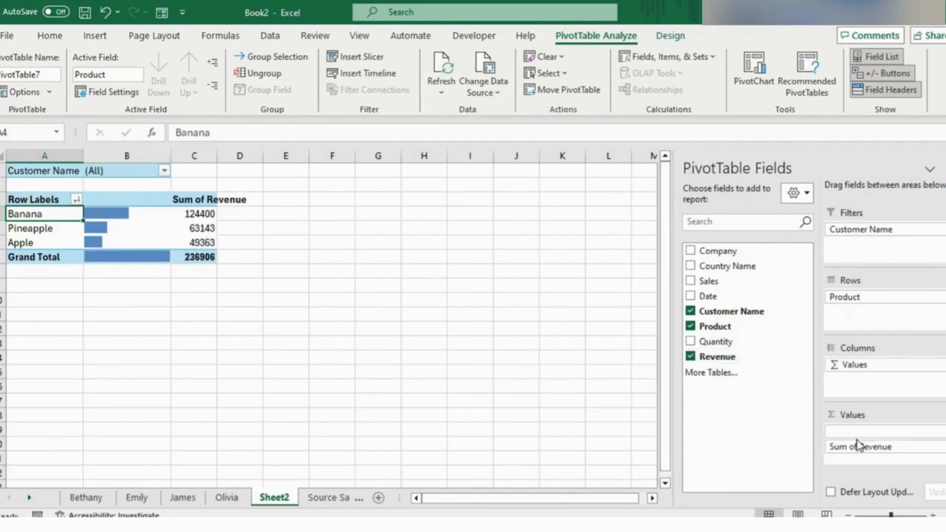
{"action": "left_click_drag", "start_coordinate": [217, 157], "coordinate": [262, 162]}
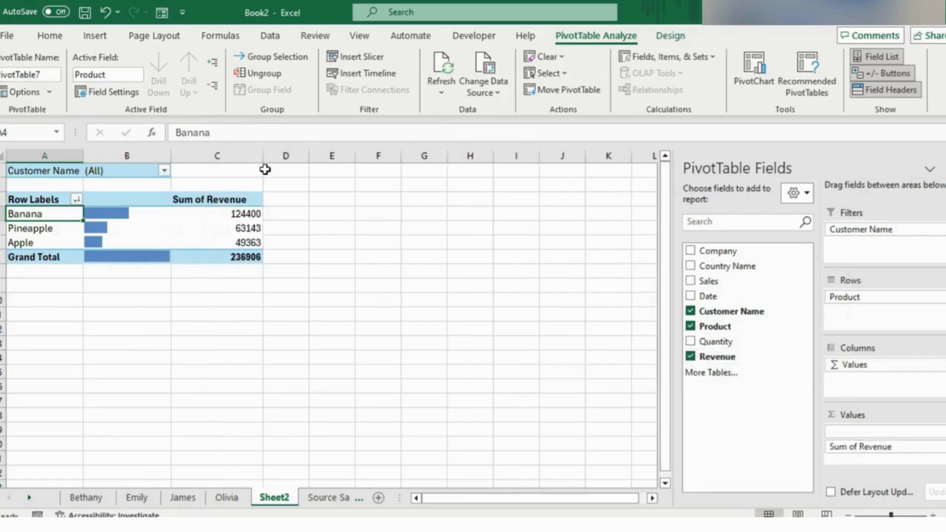
{"action": "left_click", "coordinate": [224, 200]}
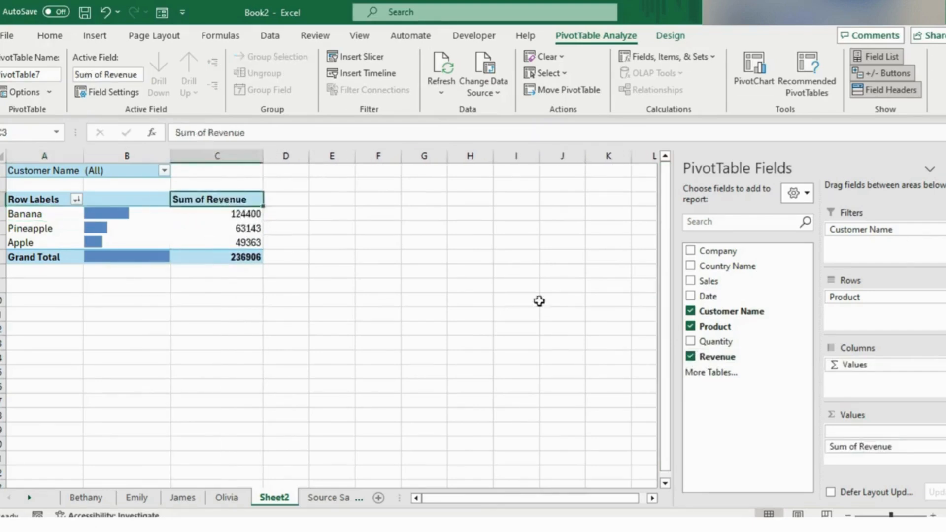
Remove the blank-headed data-bar field from the PivotTable values
{"action": "left_click_drag", "start_coordinate": [857, 431], "coordinate": [689, 370]}
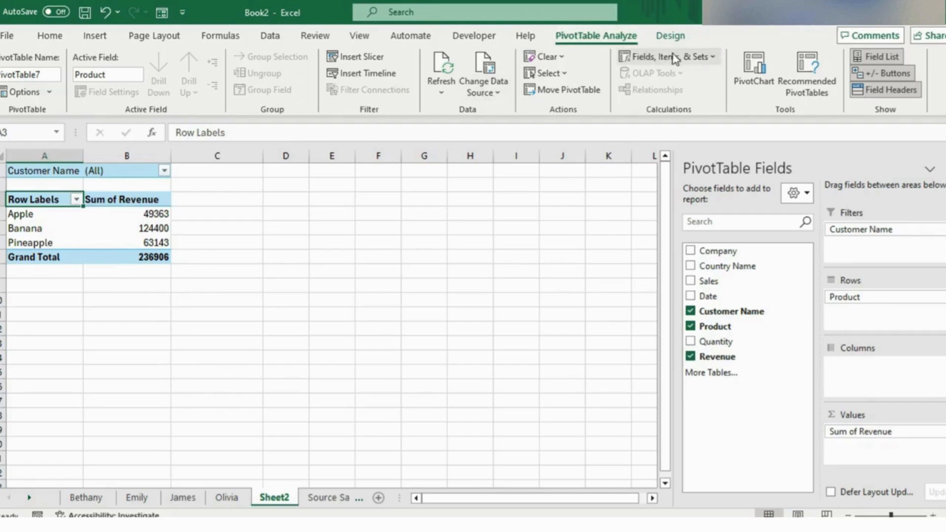
Insert a calculated field named Adjusted Revenue with the formula ='Revenue '*(1+10%) into the PivotTable
{"action": "left_click", "coordinate": [708, 60]}
{"action": "left_click", "coordinate": [704, 76]}
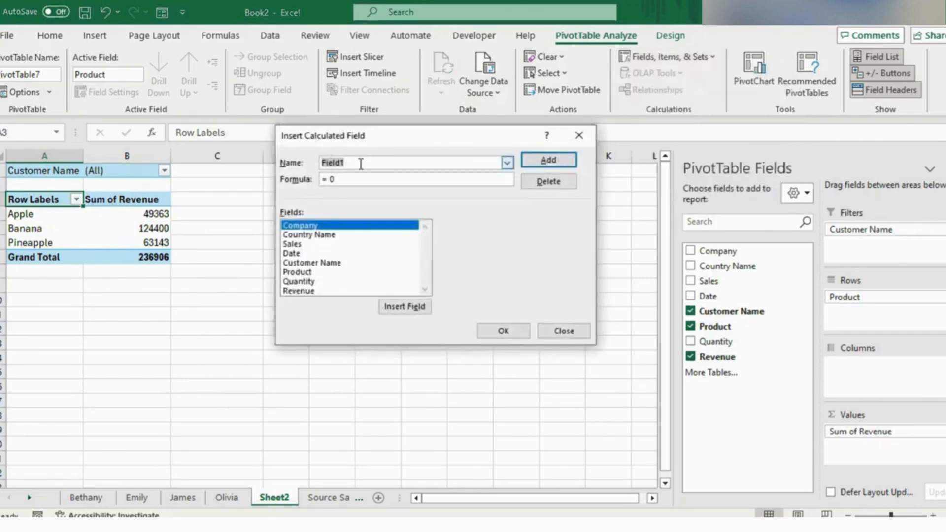
{"action": "type", "text": "Adjusted Revenue"}
{"action": "left_click", "coordinate": [351, 177]}
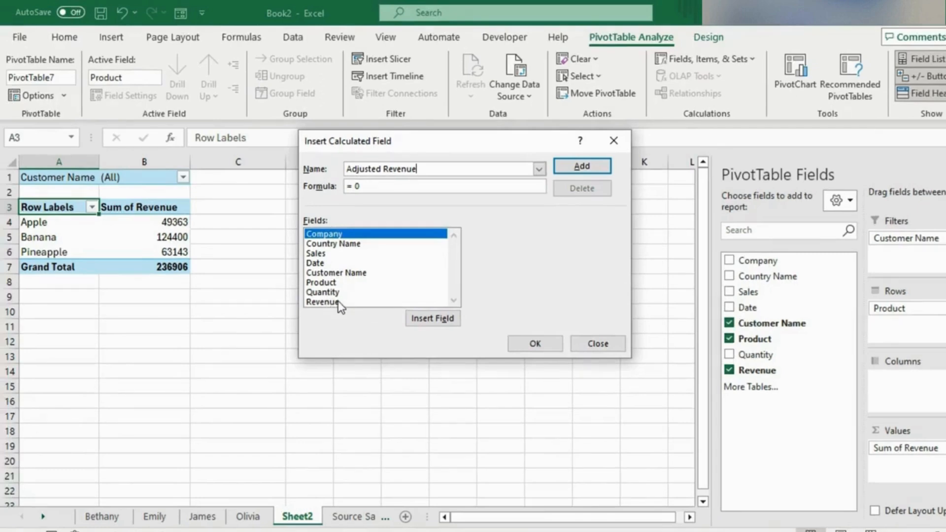
{"action": "double_click", "coordinate": [338, 301]}
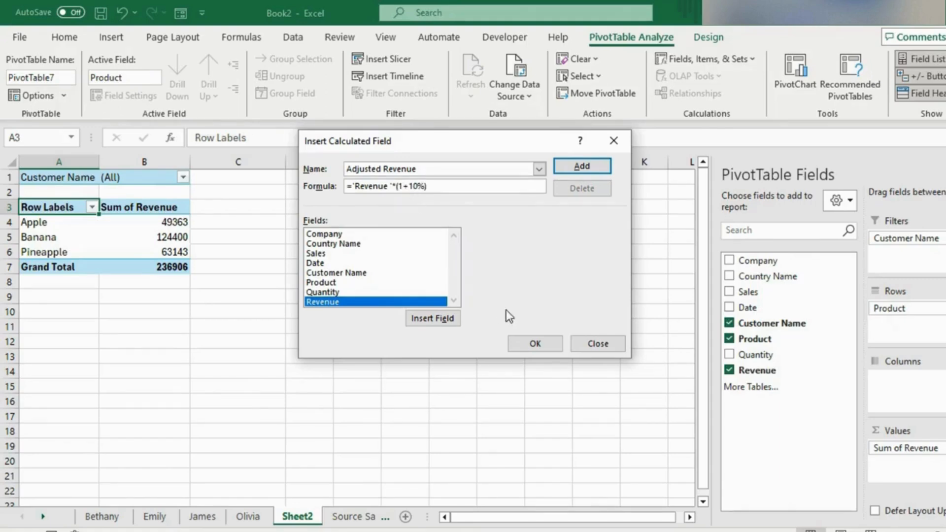
{"action": "left_click", "coordinate": [594, 167]}
{"action": "scroll", "coordinate": [345, 293], "scroll_direction": "down", "scroll_amount": 1}
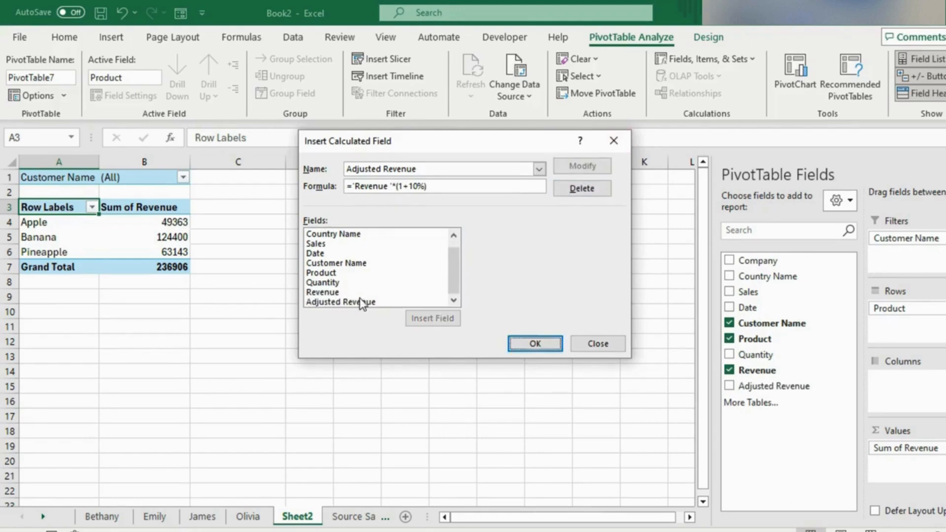
{"action": "left_click", "coordinate": [534, 343]}
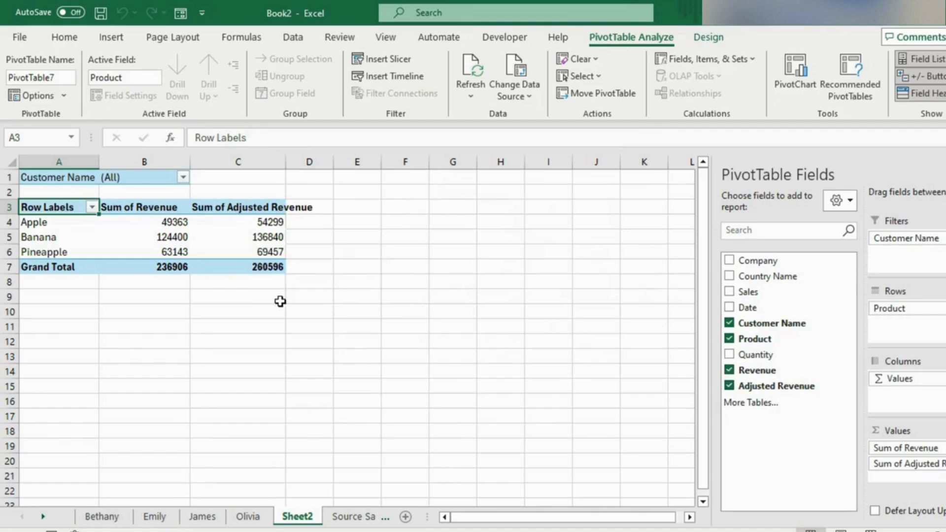
Delete the Adjusted Revenue calculated field from the PivotTable
{"action": "left_click", "coordinate": [723, 60]}
{"action": "left_click", "coordinate": [729, 81]}
{"action": "left_click", "coordinate": [544, 170]}
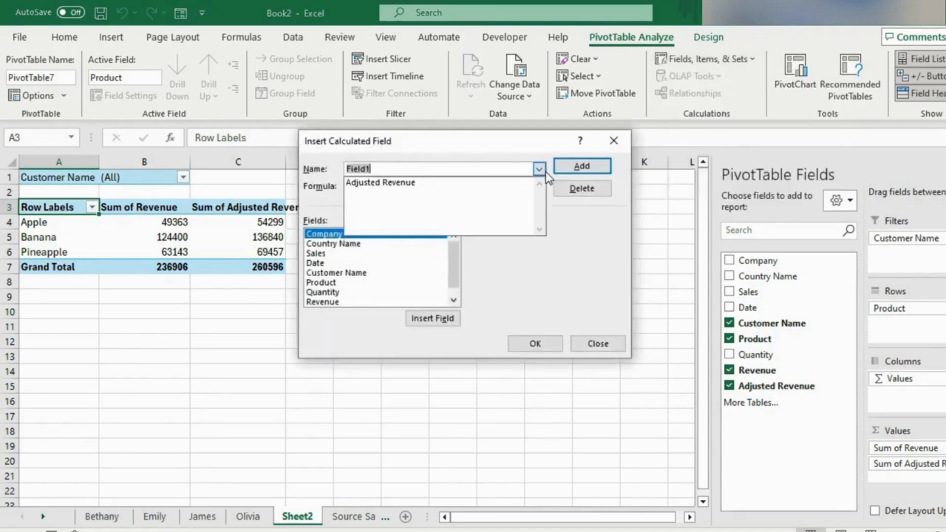
{"action": "left_click", "coordinate": [428, 184]}
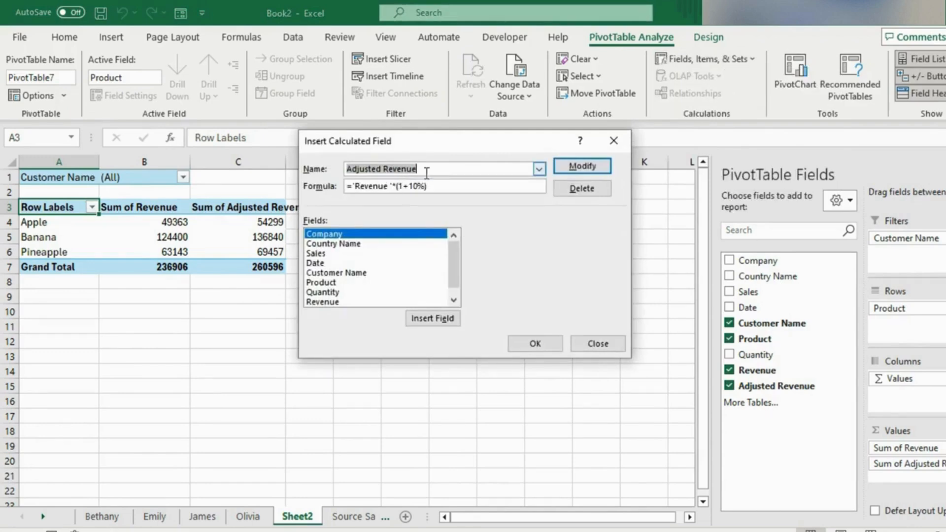
{"action": "left_click", "coordinate": [575, 189]}
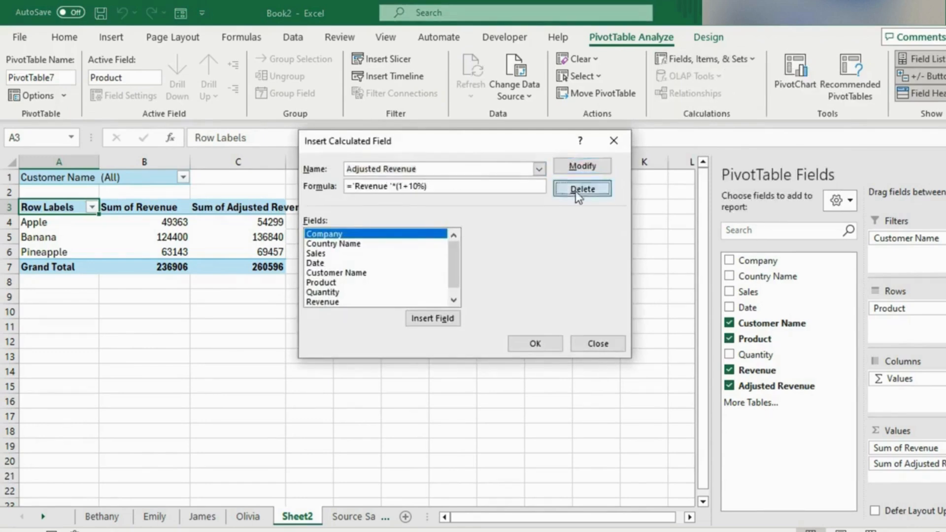
{"action": "left_click", "coordinate": [534, 344]}
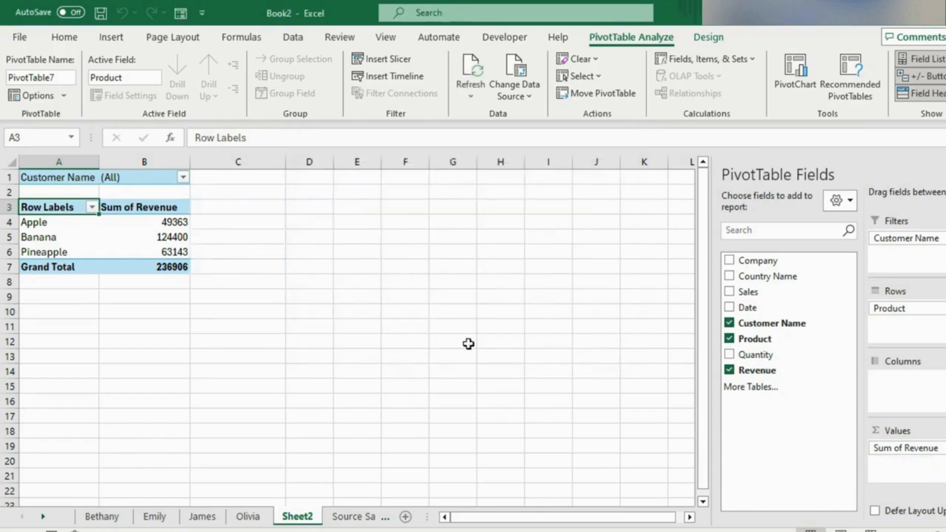
Look through the dates in the Source Sales Data sheet and return to the PivotTable on Sheet2
{"action": "left_click", "coordinate": [116, 246]}
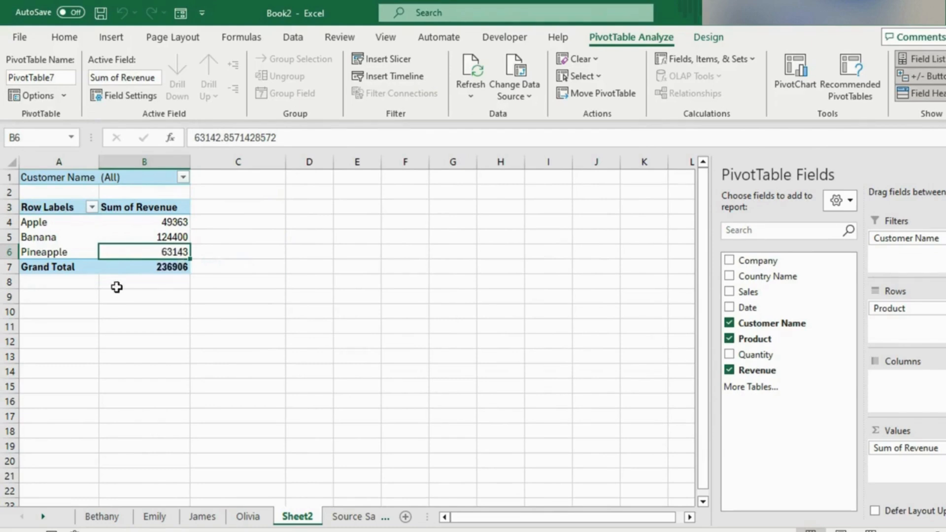
{"action": "left_click", "coordinate": [117, 289]}
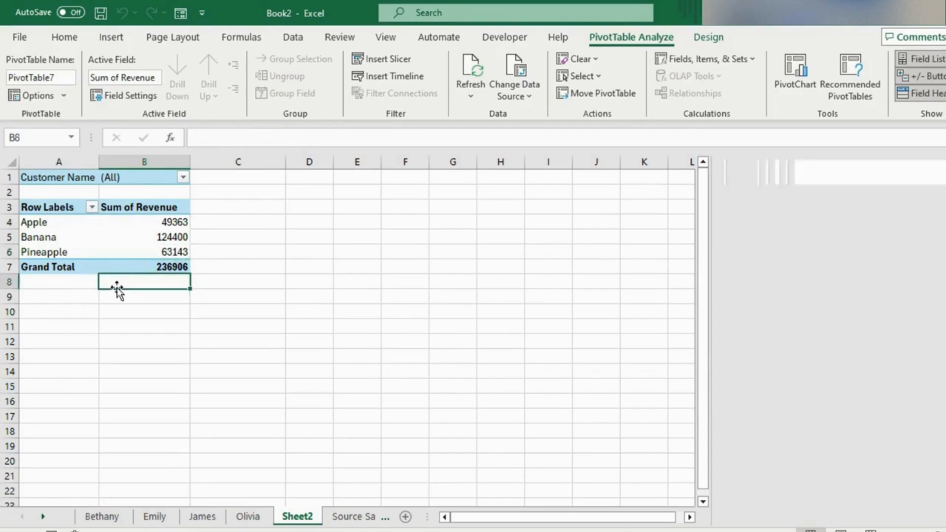
{"action": "left_click", "coordinate": [121, 253]}
{"action": "left_click", "coordinate": [355, 516]}
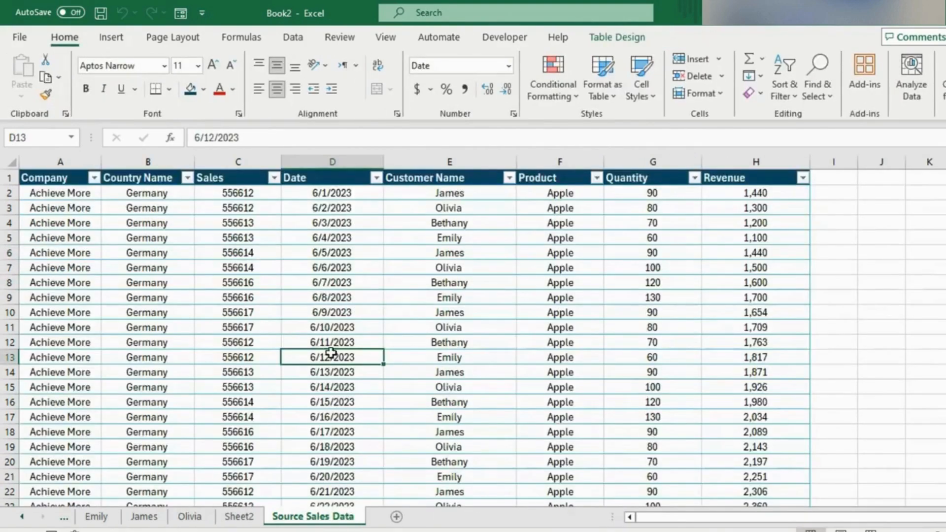
{"action": "scroll", "coordinate": [332, 352], "scroll_direction": "down", "scroll_amount": 12}
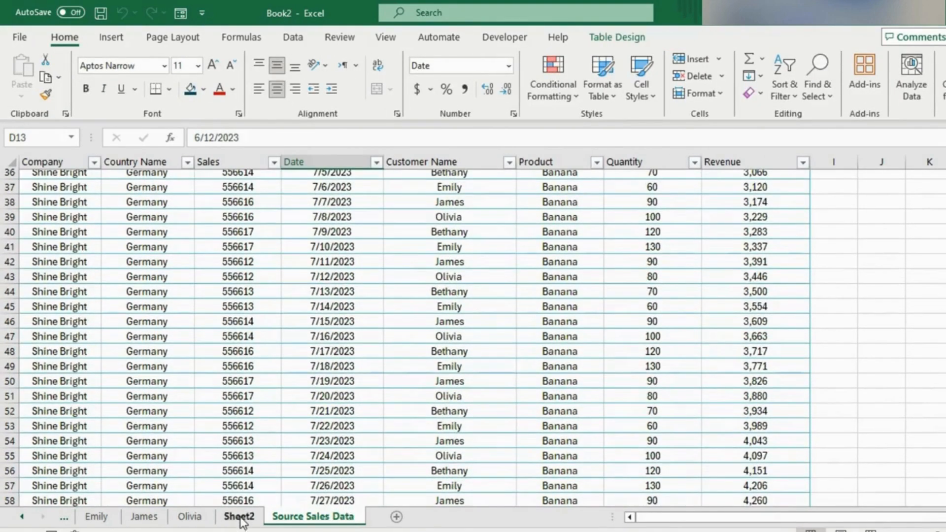
{"action": "left_click", "coordinate": [240, 517]}
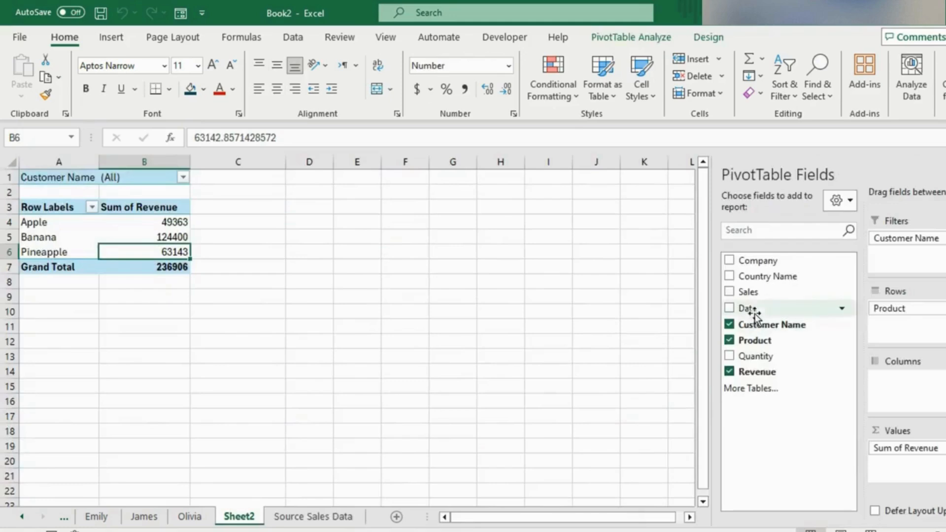
Add the Date field to the PivotTable columns, and expand and collapse the daily detail for June
{"action": "left_click_drag", "start_coordinate": [751, 310], "coordinate": [891, 387]}
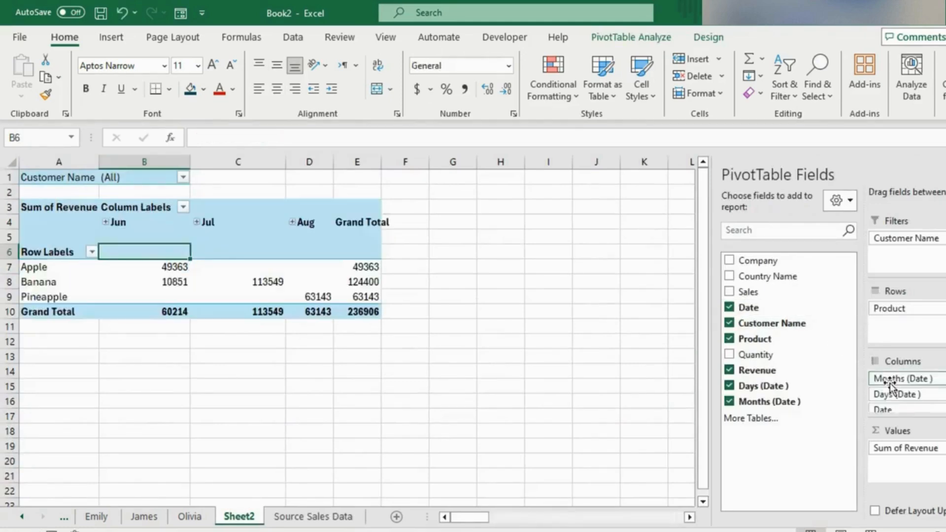
{"action": "left_click", "coordinate": [109, 227]}
{"action": "left_click", "coordinate": [106, 223]}
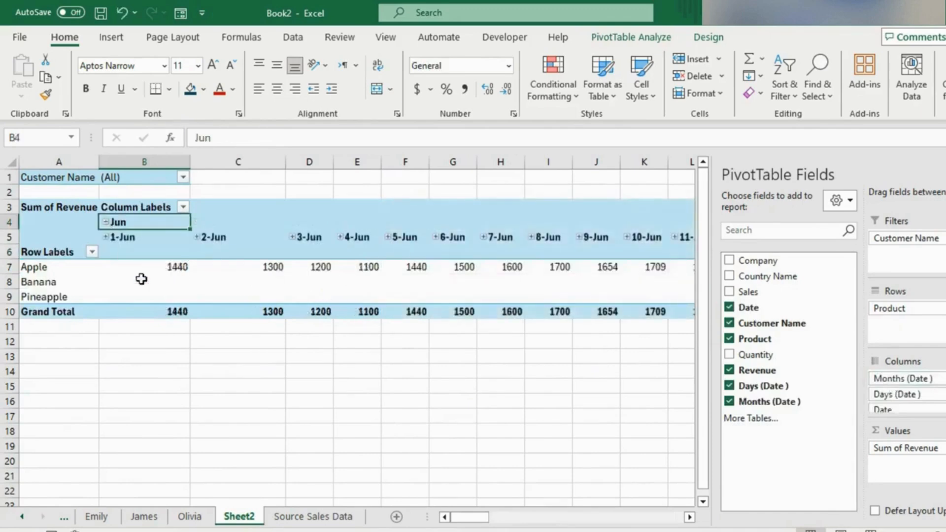
{"action": "left_click", "coordinate": [106, 223]}
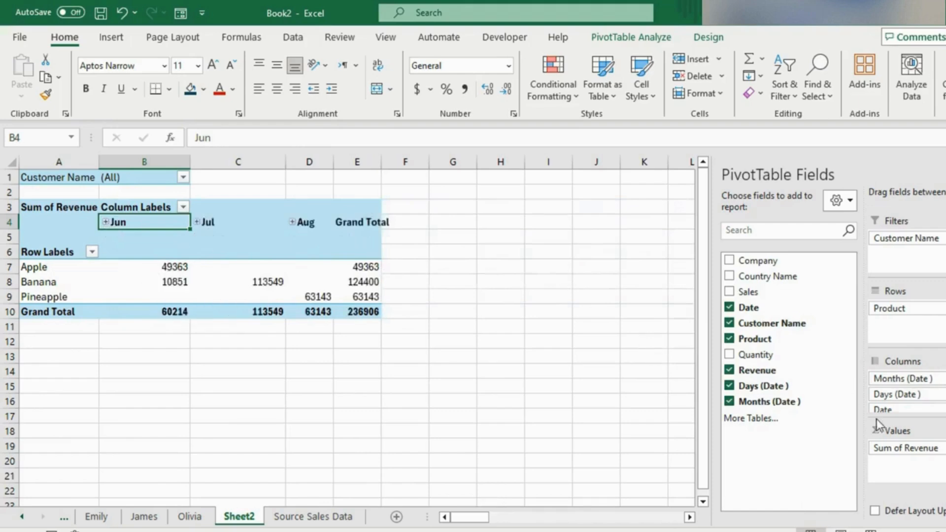
Remove Days (Date) and Date from the PivotTable columns, keeping only Months (Date)
{"action": "left_click_drag", "start_coordinate": [887, 398], "coordinate": [768, 374]}
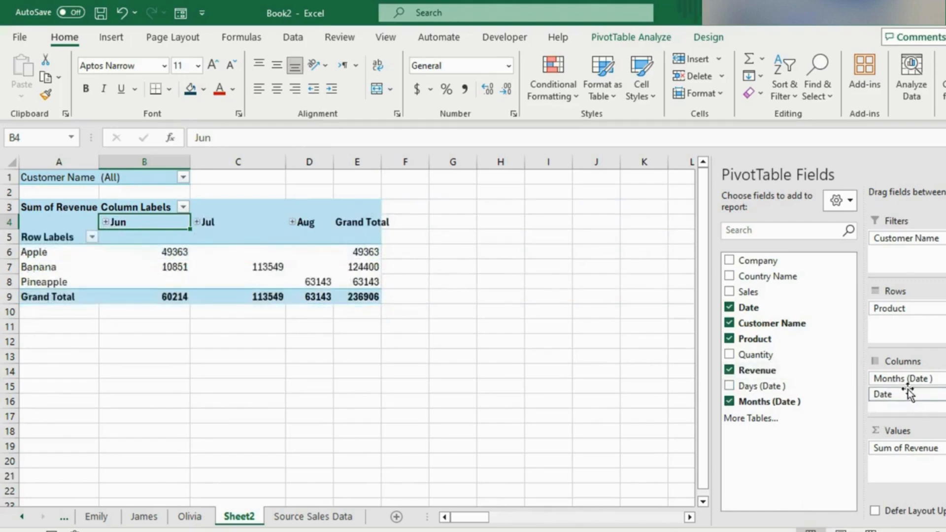
{"action": "left_click_drag", "start_coordinate": [913, 394], "coordinate": [797, 371]}
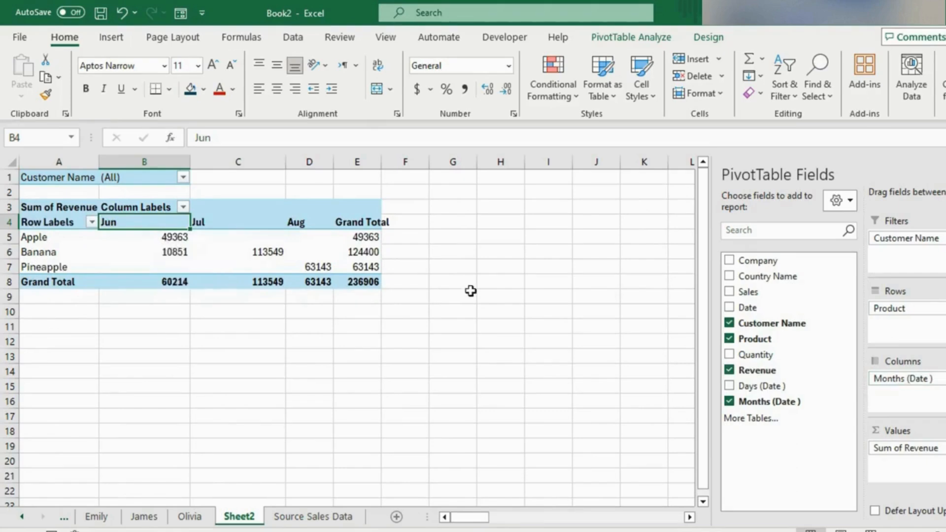
Add Revenue to the PivotTable values a second time and select Apple's June value in the second revenue column
{"action": "left_click_drag", "start_coordinate": [743, 371], "coordinate": [895, 471]}
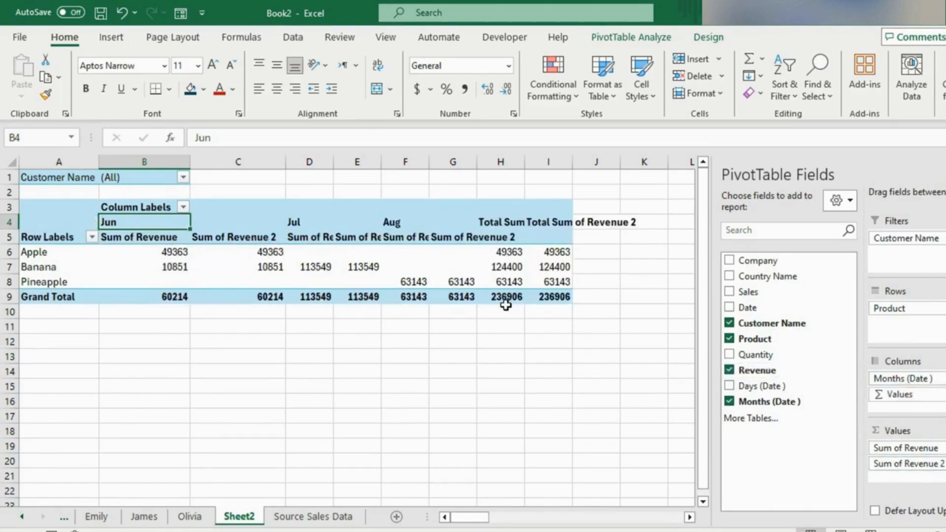
{"action": "mouse_move", "coordinate": [174, 251]}
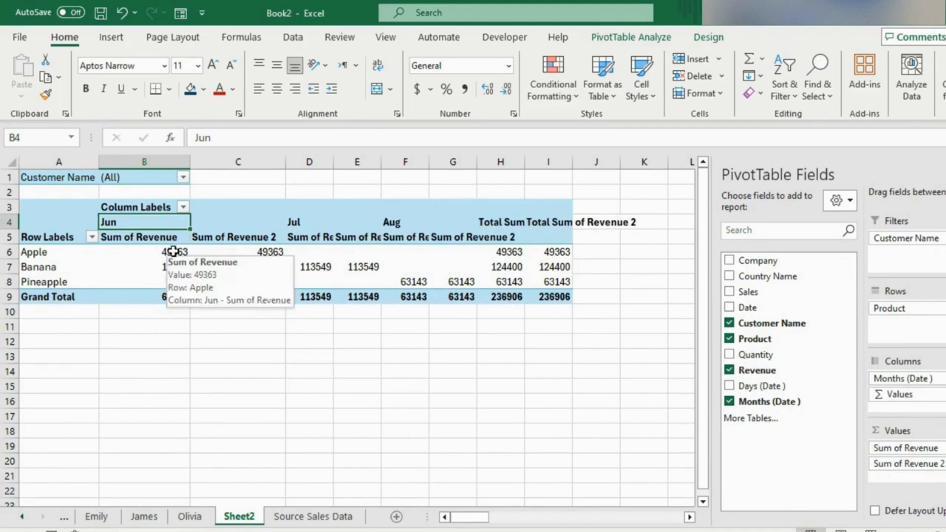
{"action": "left_click", "coordinate": [228, 267]}
{"action": "left_click", "coordinate": [226, 249]}
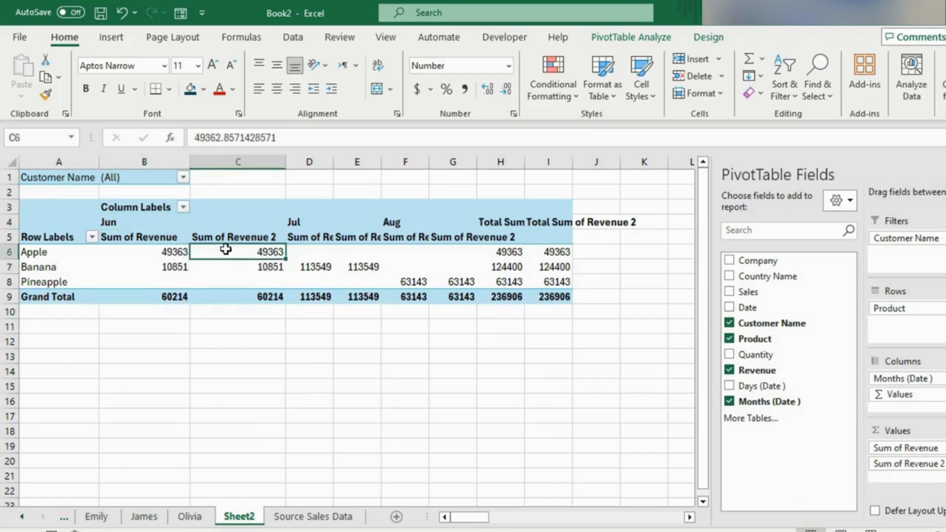
Show Sum of Revenue 2 as Difference From, using Months (Date) as the base field and (previous) as the base item
{"action": "right_click", "coordinate": [227, 250]}
{"action": "mouse_move", "coordinate": [329, 438]}
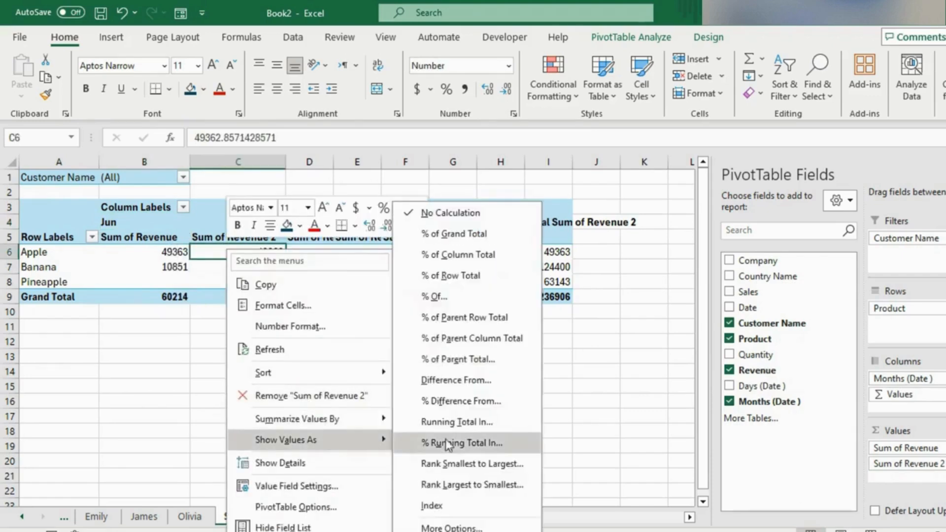
{"action": "left_click", "coordinate": [449, 381]}
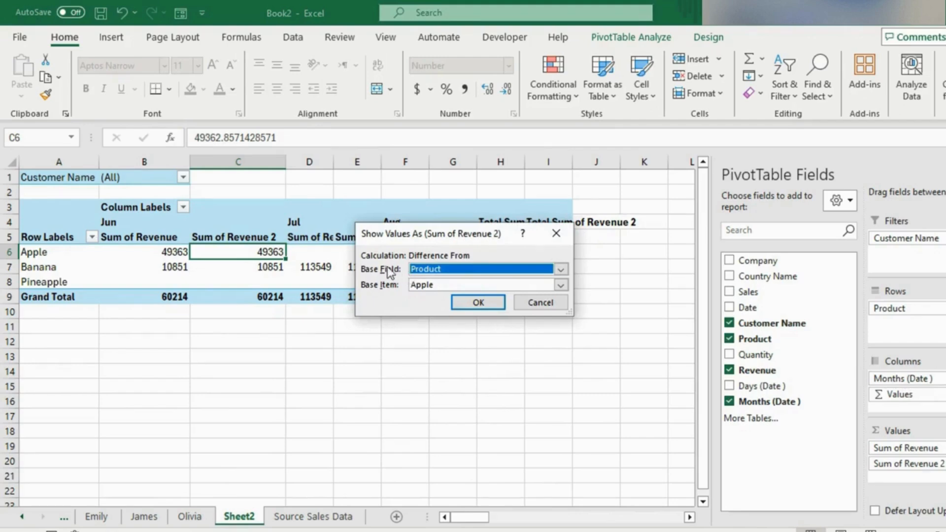
{"action": "left_click", "coordinate": [562, 270]}
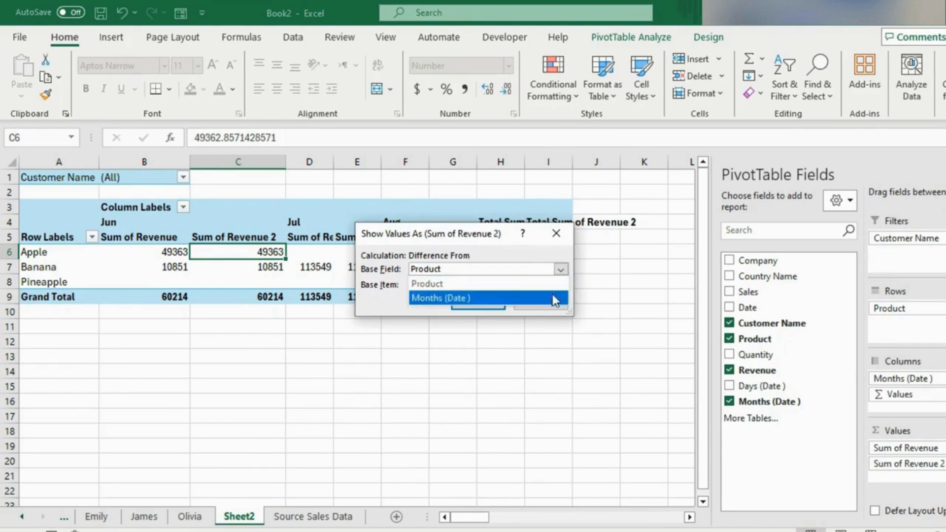
{"action": "left_click", "coordinate": [451, 298]}
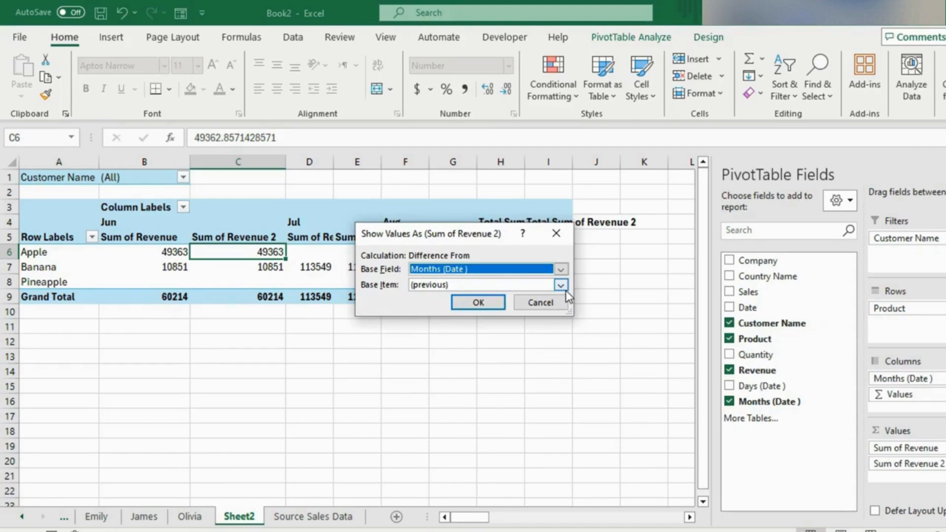
{"action": "left_click", "coordinate": [488, 303]}
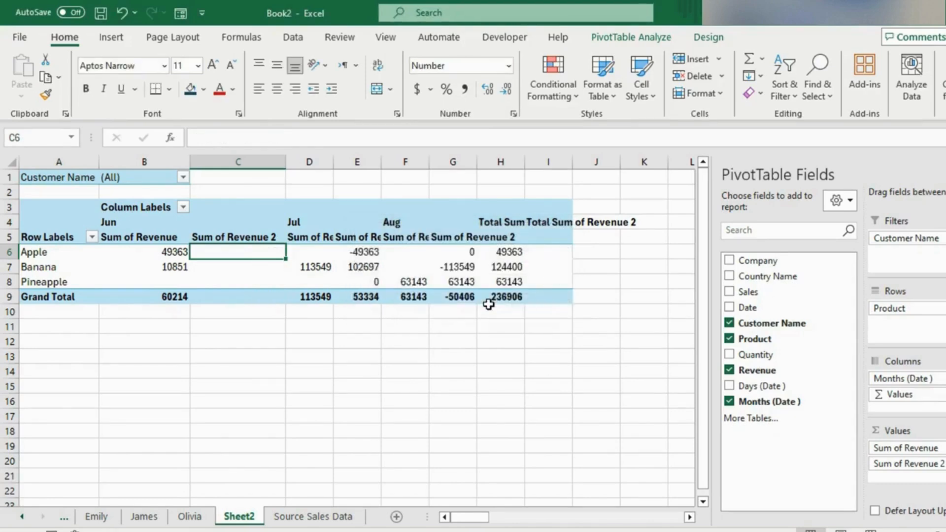
Rename the Sum of Revenue 2 heading in cell C5 as Diffs
{"action": "left_click", "coordinate": [260, 237]}
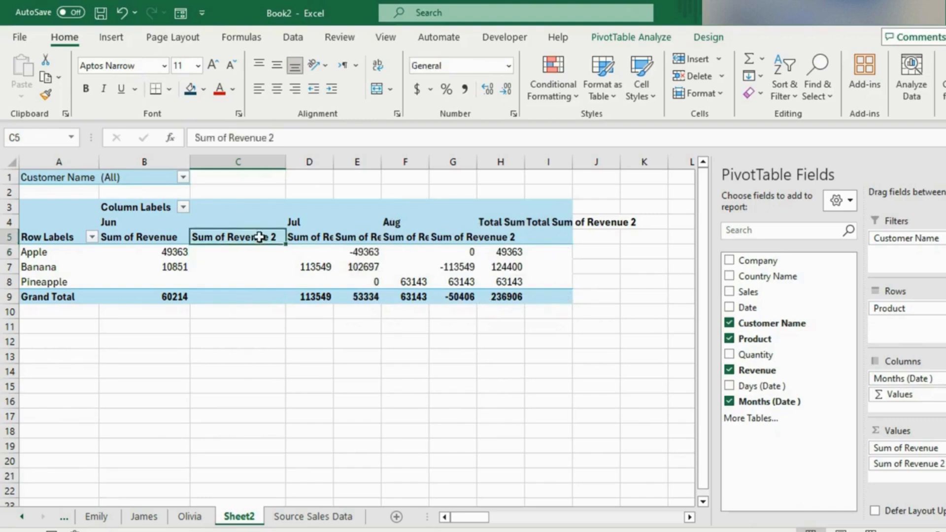
{"action": "left_click_drag", "start_coordinate": [289, 144], "coordinate": [140, 145]}
{"action": "type", "text": "Diff"}
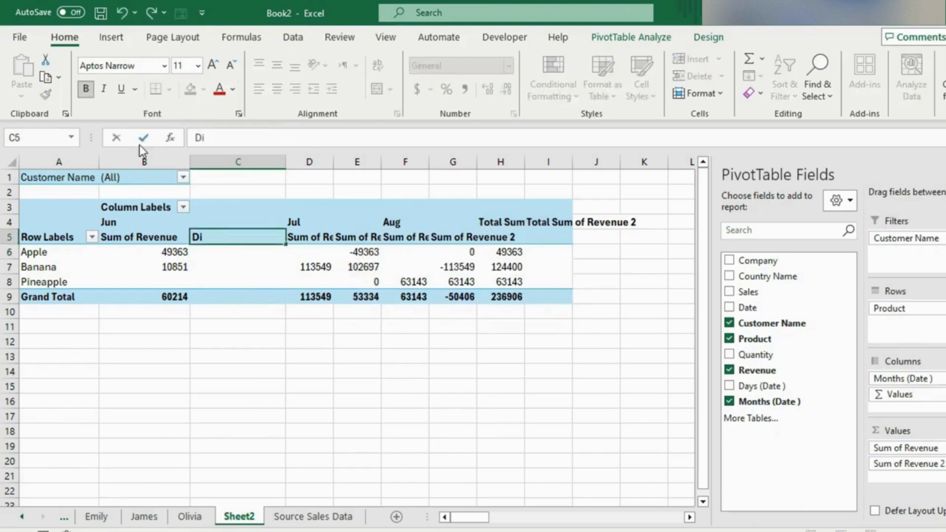
{"action": "type", "text": "s"}
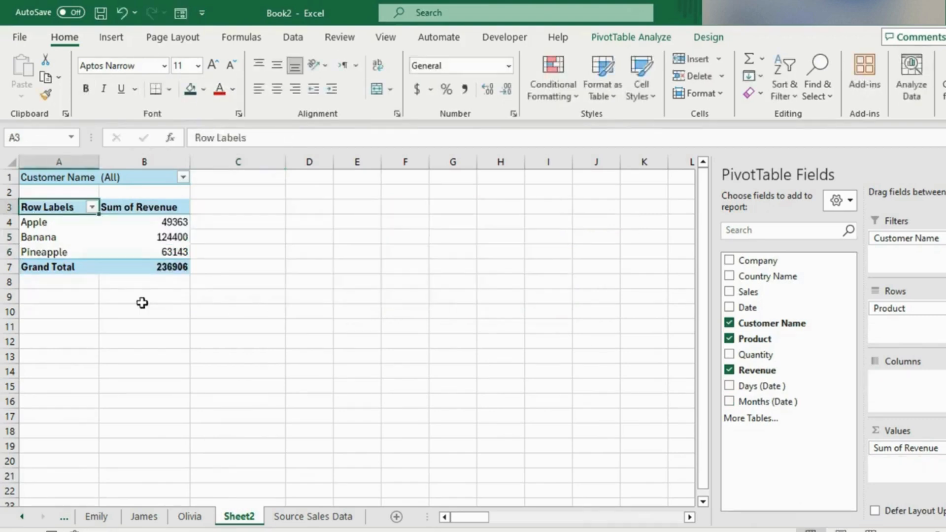
Insert a Date timeline for the PivotTable and place it beside the table, starting at column D near row 1
{"action": "left_click", "coordinate": [152, 264]}
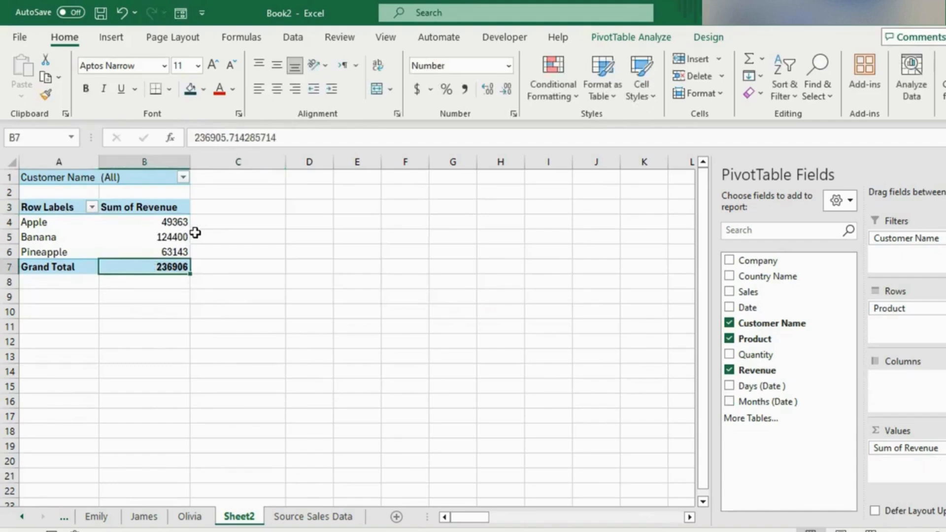
{"action": "left_click", "coordinate": [603, 44]}
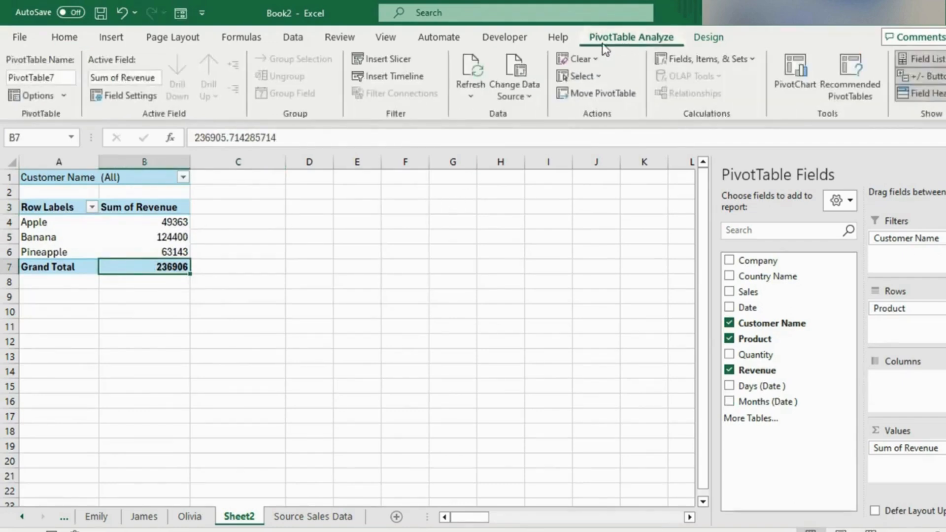
{"action": "left_click", "coordinate": [375, 77]}
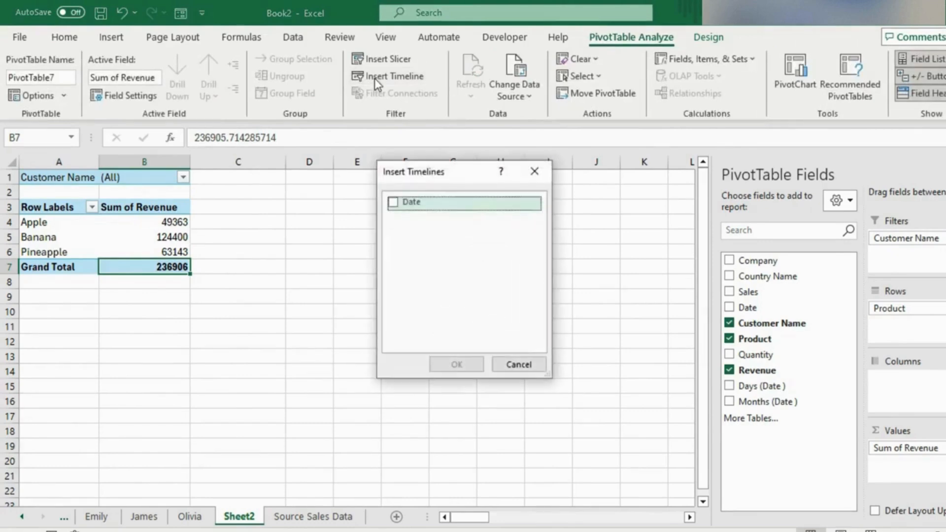
{"action": "left_click", "coordinate": [399, 205]}
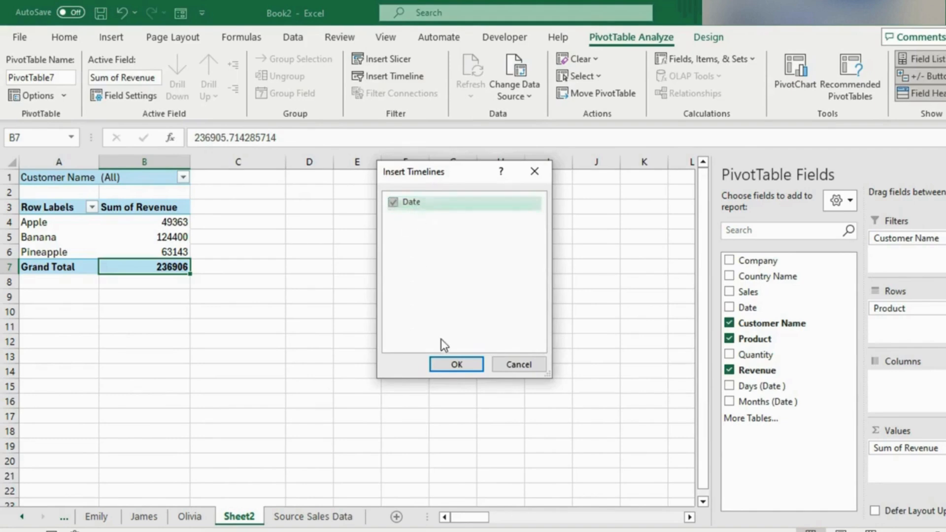
{"action": "left_click", "coordinate": [455, 364]}
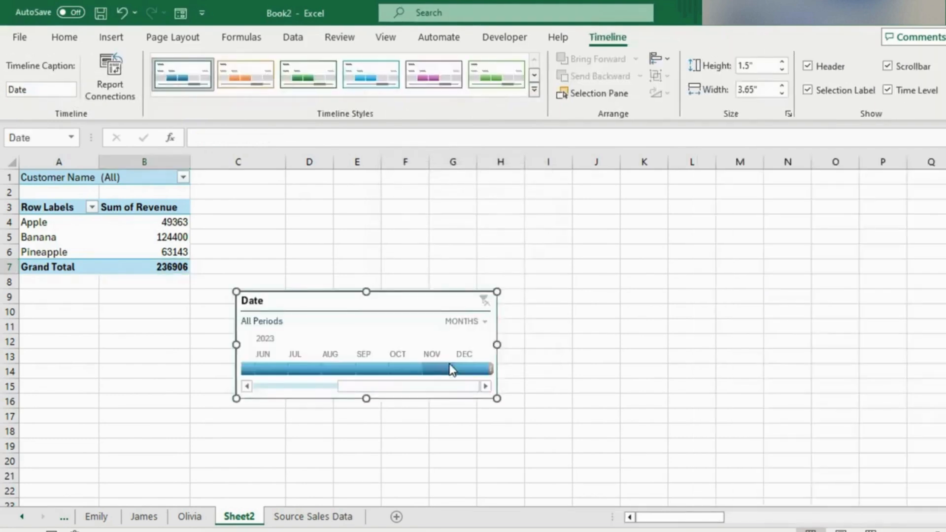
{"action": "left_click_drag", "start_coordinate": [326, 300], "coordinate": [377, 182]}
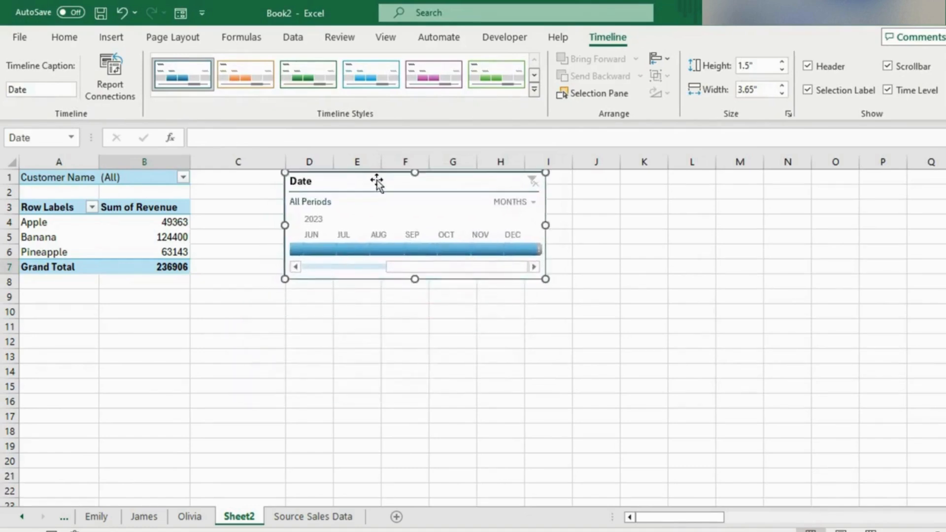
Filter the PivotTable with the Date timeline by July, August and finally June 2023
{"action": "left_click", "coordinate": [360, 251]}
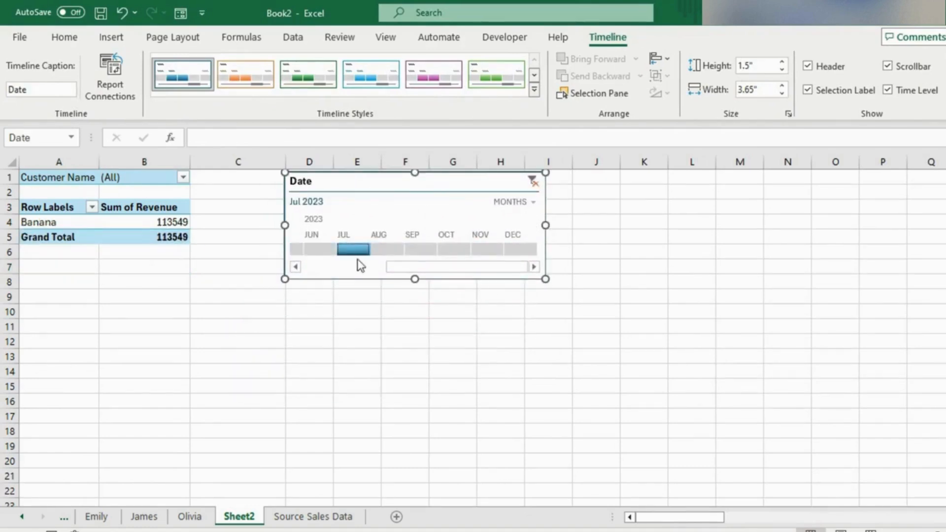
{"action": "left_click", "coordinate": [387, 251]}
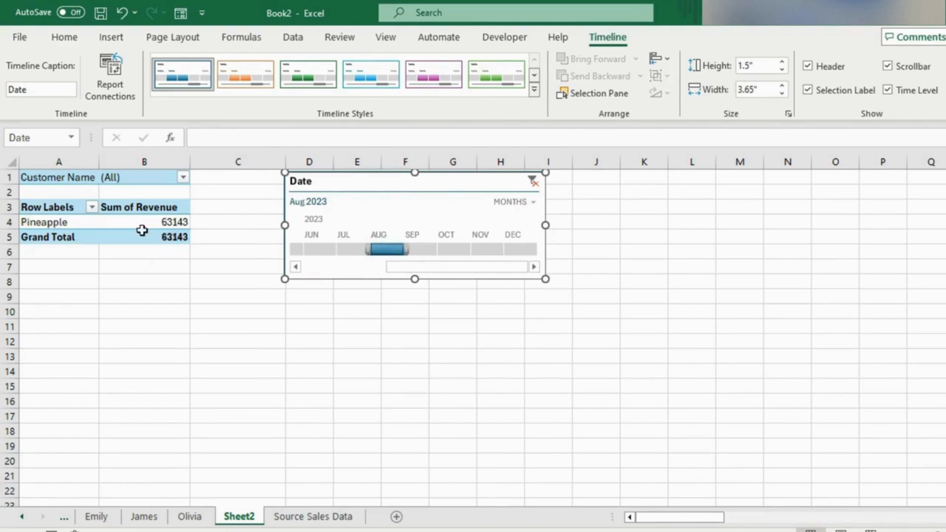
{"action": "left_click", "coordinate": [311, 249]}
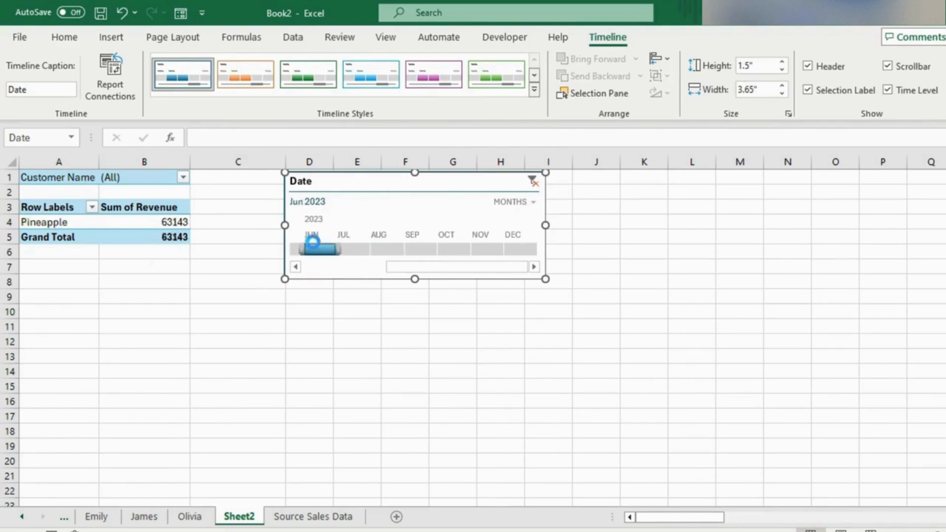
Switch the Date timeline's time level to days and quarters, and return it to months
{"action": "left_click", "coordinate": [531, 203]}
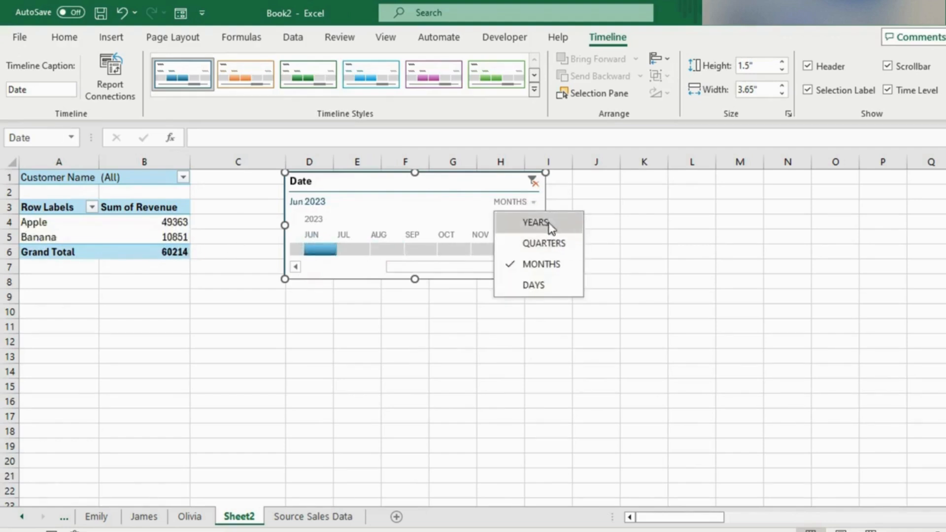
{"action": "left_click", "coordinate": [549, 284]}
{"action": "left_click", "coordinate": [521, 202]}
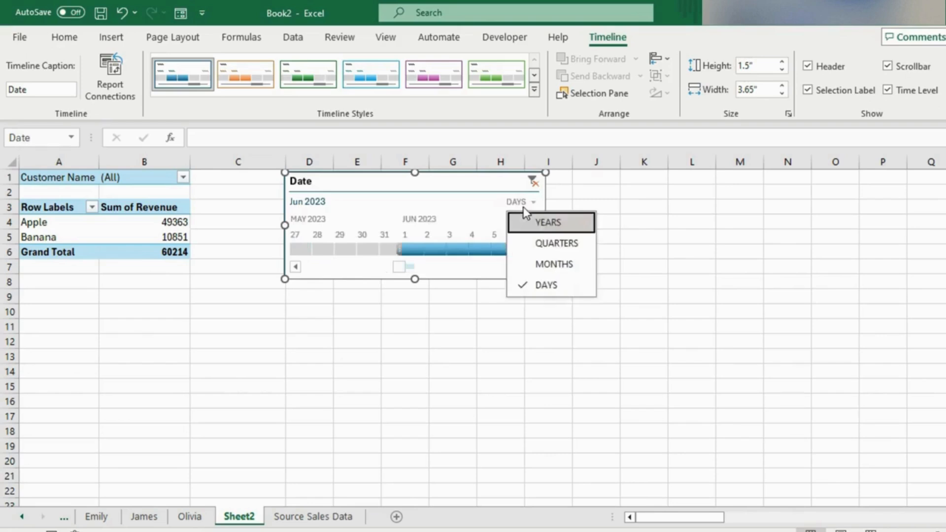
{"action": "left_click", "coordinate": [532, 240]}
{"action": "left_click", "coordinate": [528, 202]}
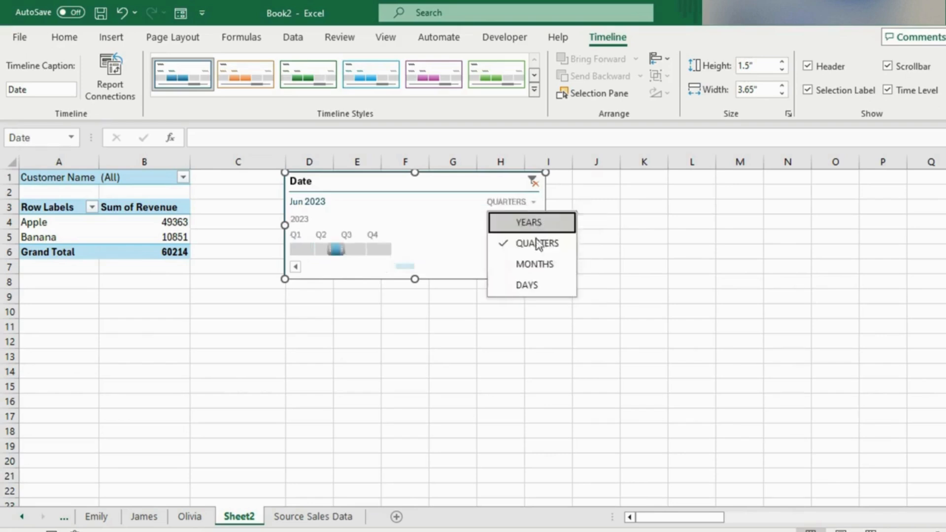
{"action": "left_click", "coordinate": [537, 262]}
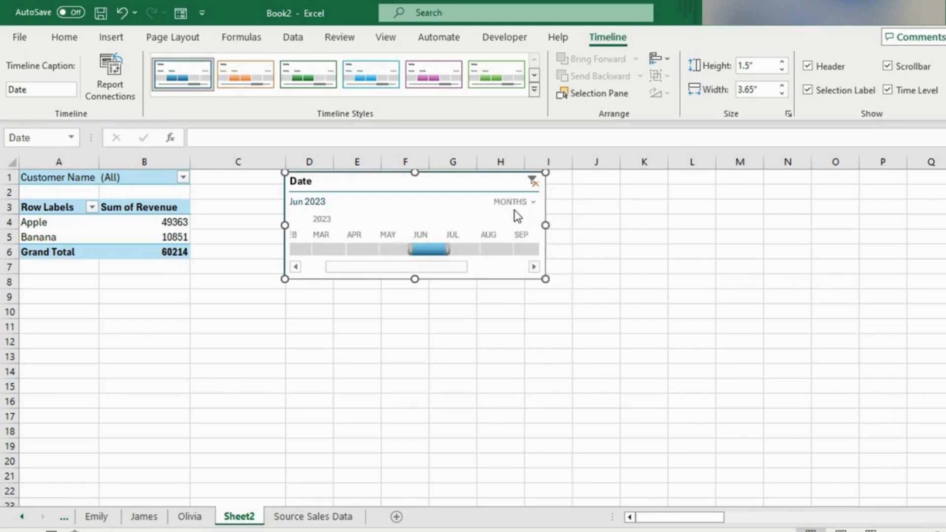
Delete the Date timeline from the sheet
{"action": "key", "text": "Delete"}
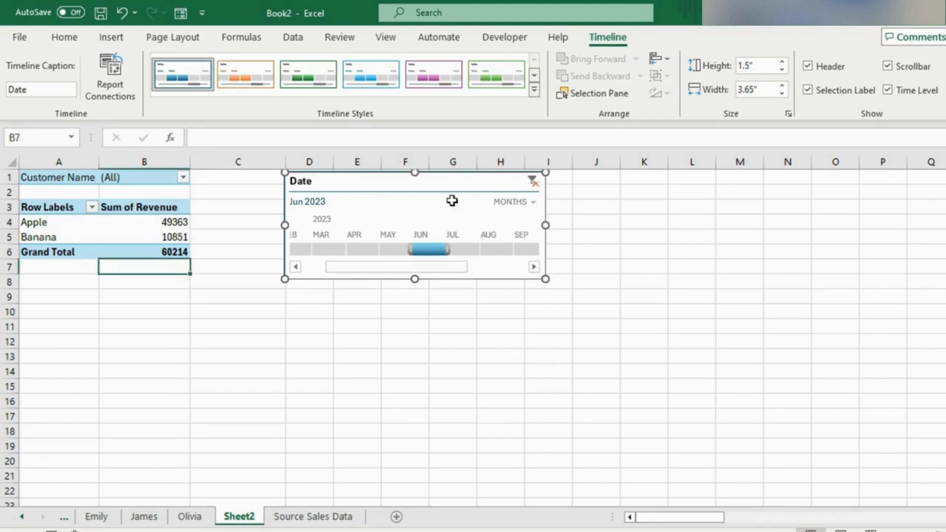